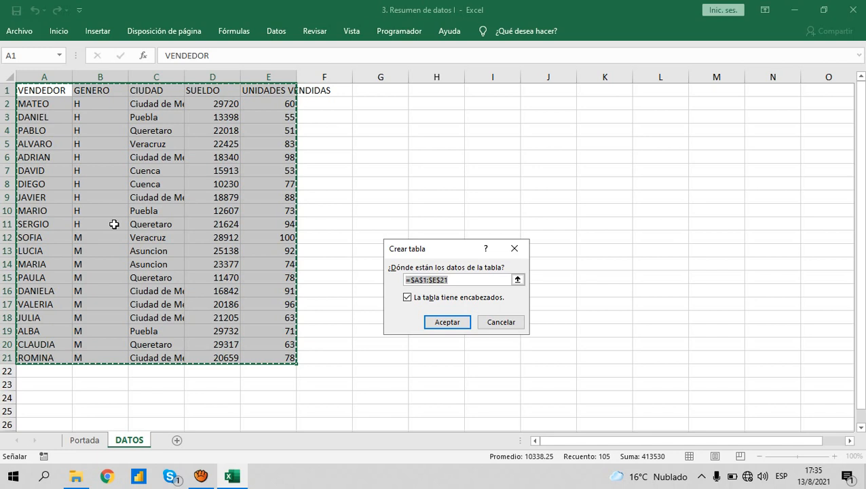
- Convert the range A1:E21 into a table with headers and name the table datos
key(Return)
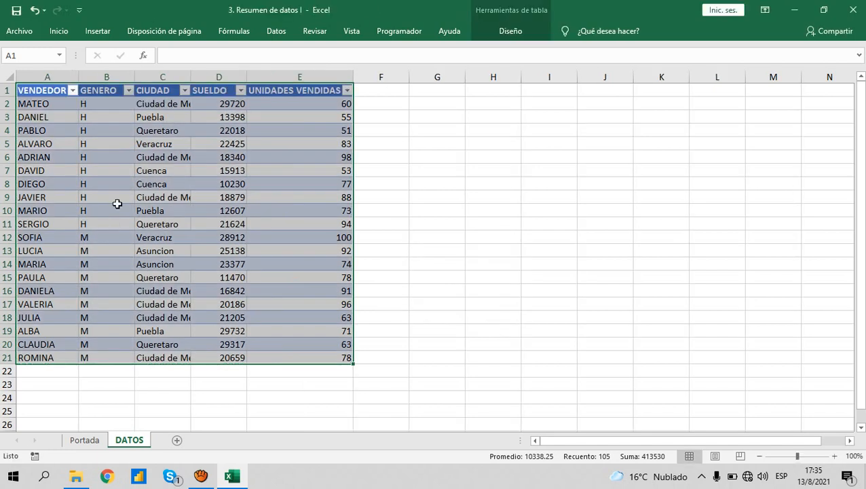
click(514, 34)
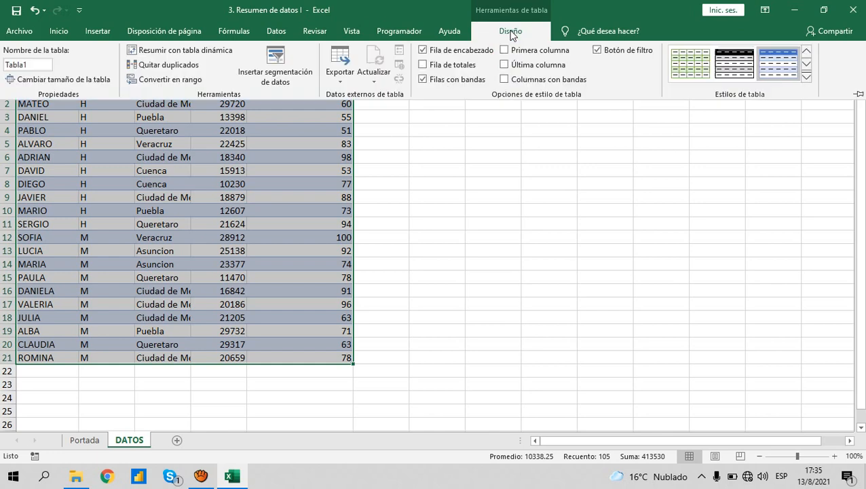
click(20, 63)
text(datos)
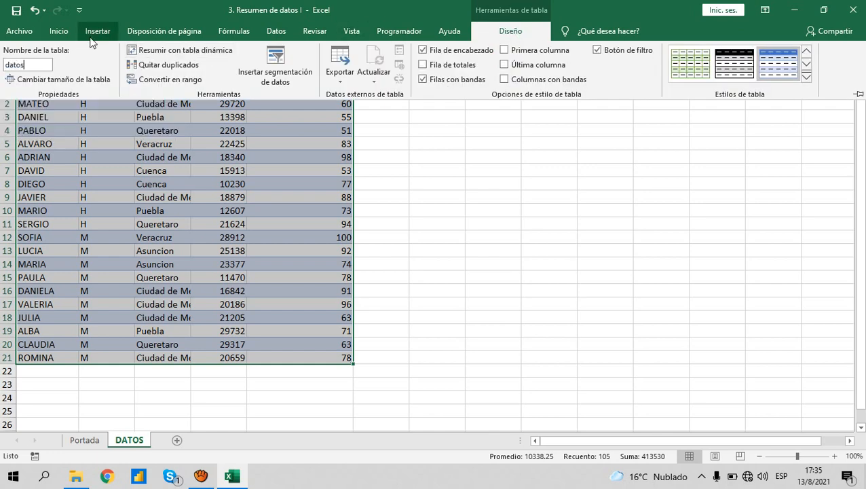
key(Return)
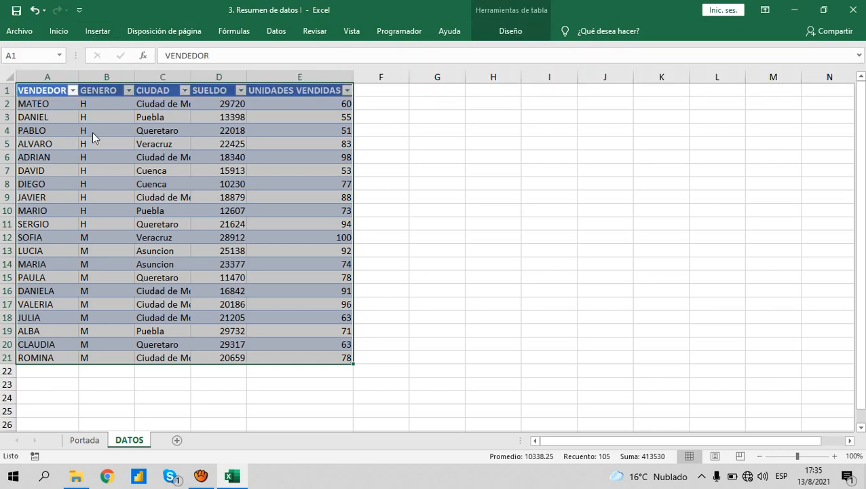
- Insert a pivot table from datos on a new worksheet, with CIUDAD as rows and the sum of SUELDO as values
click(94, 30)
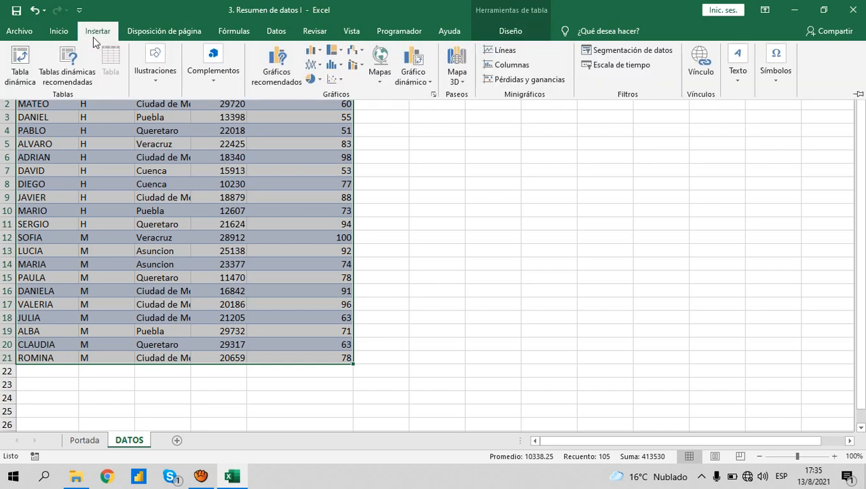
click(27, 62)
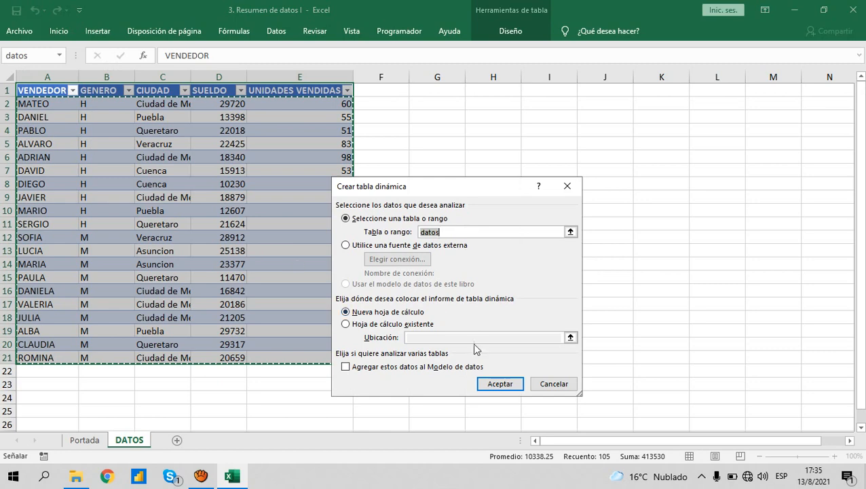
click(500, 385)
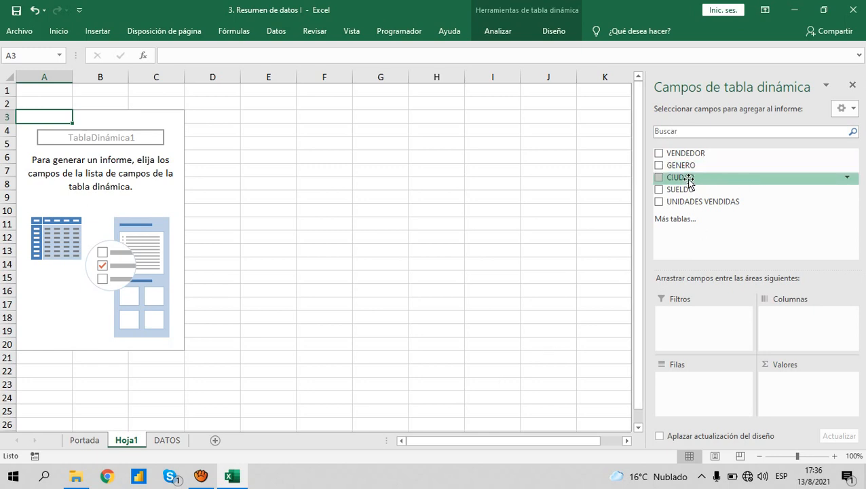
drag(689, 182, 677, 387)
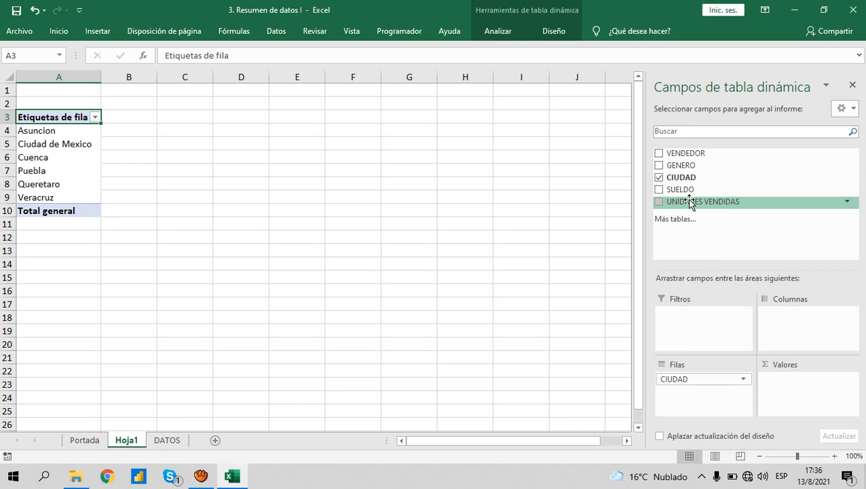
drag(686, 195, 780, 387)
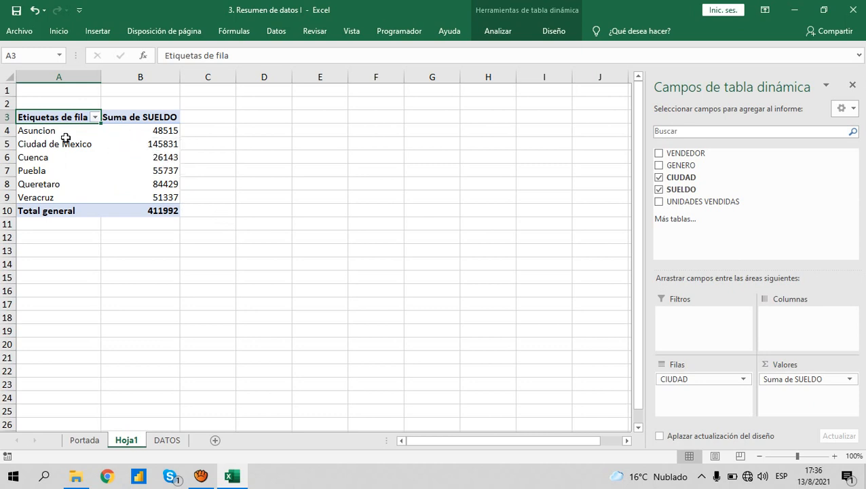
drag(51, 131, 55, 197)
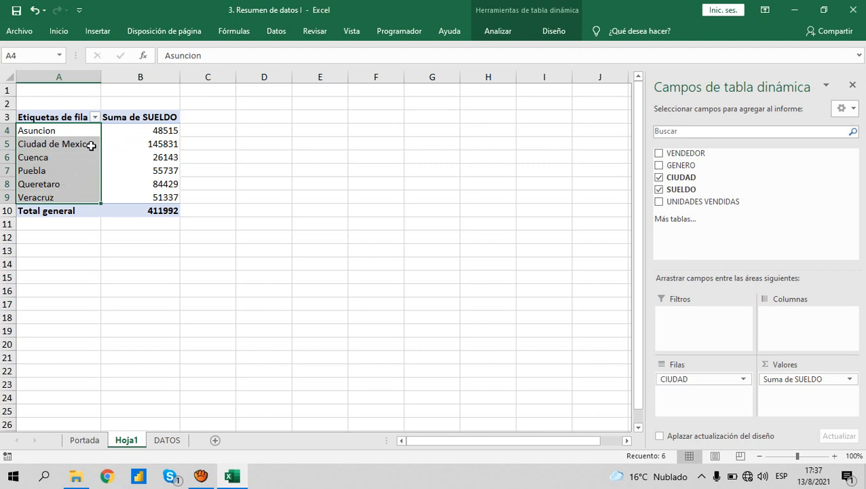
click(120, 120)
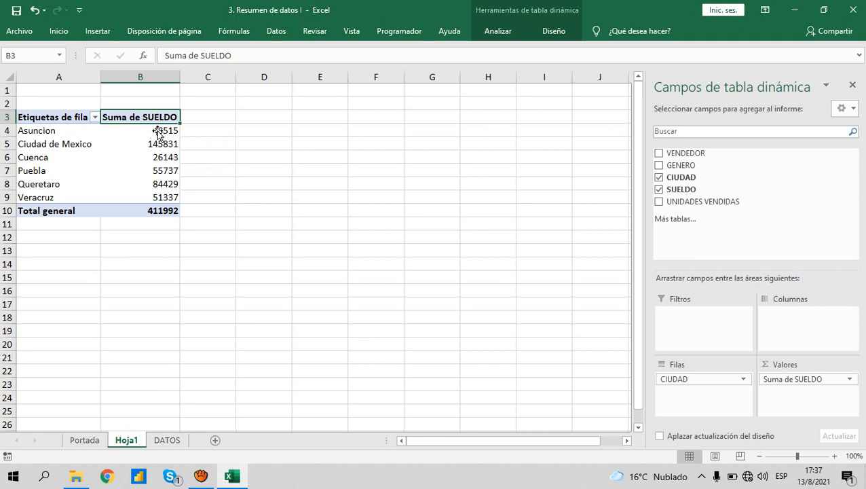
drag(154, 132, 139, 198)
click(58, 133)
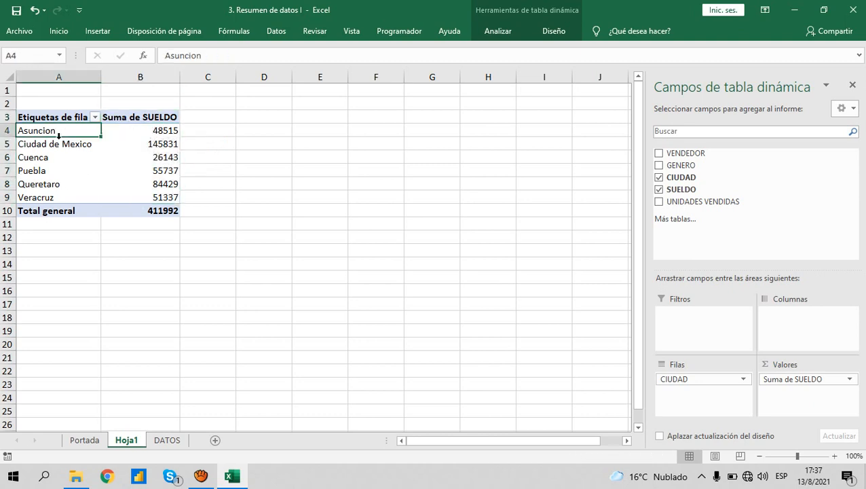
drag(58, 135, 67, 190)
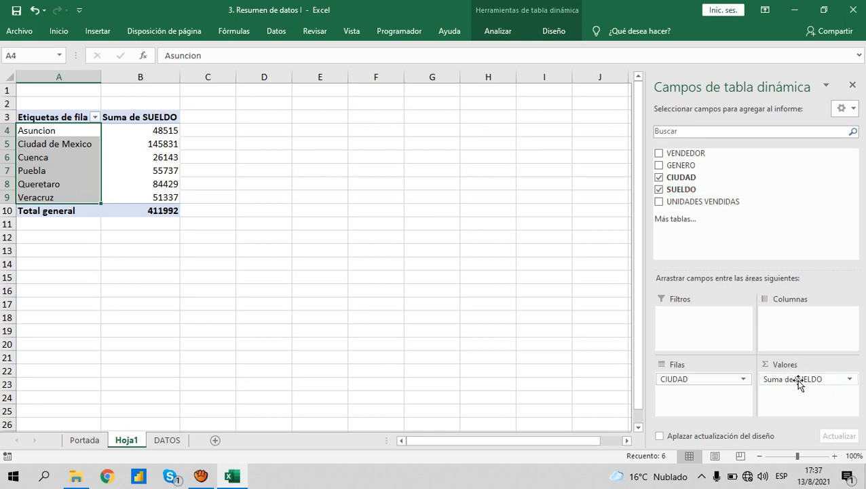
- Try the count of VENDEDOR in place of SUELDO as the pivot table's values, and restore the sum of SUELDO
drag(795, 381, 707, 209)
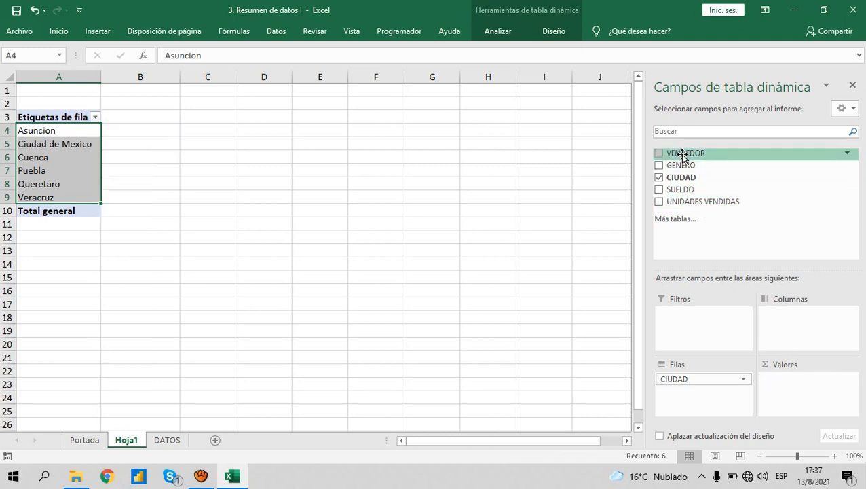
drag(682, 155, 784, 386)
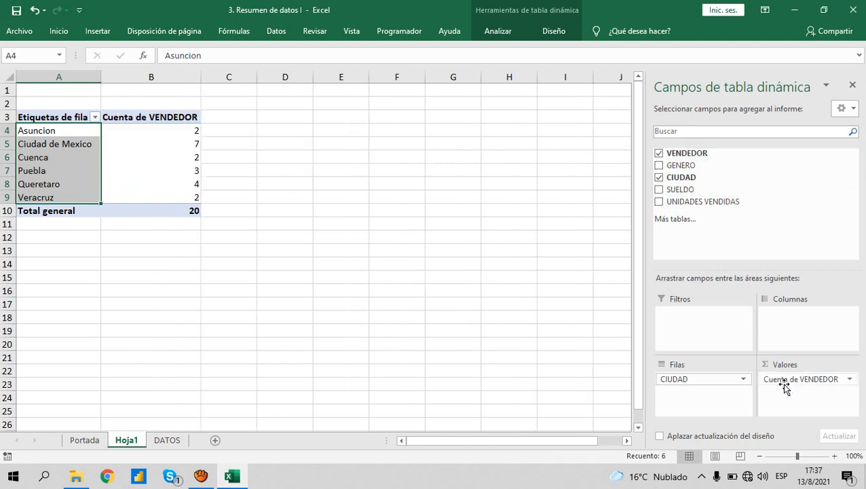
click(136, 118)
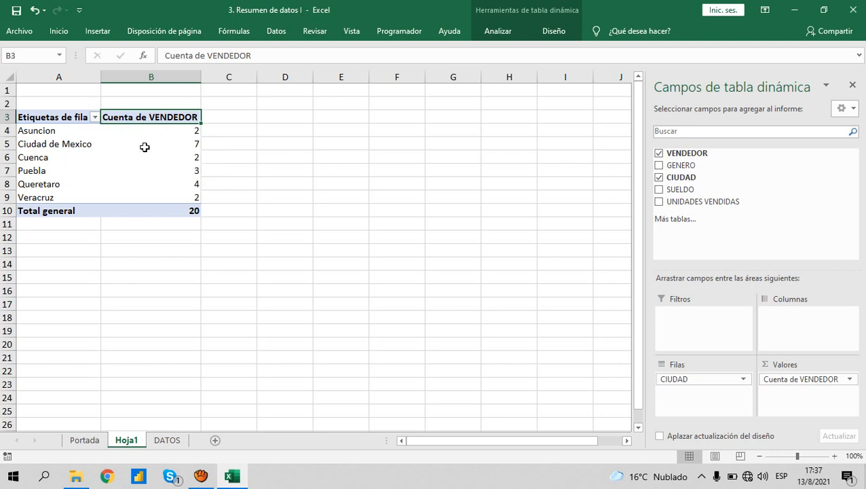
mouse_move(133, 130)
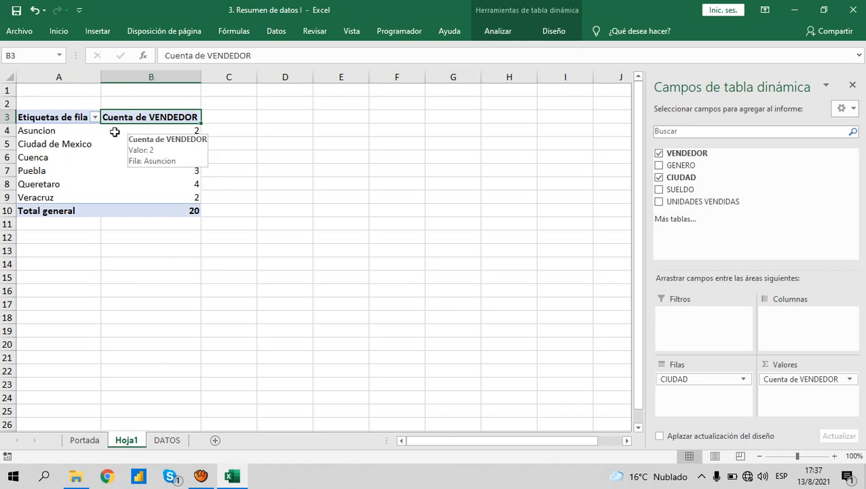
drag(183, 129, 183, 197)
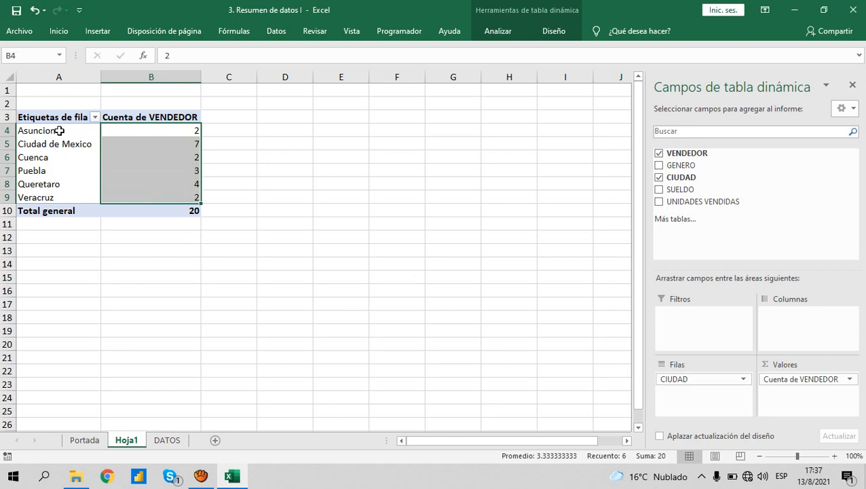
drag(60, 130, 58, 204)
click(253, 174)
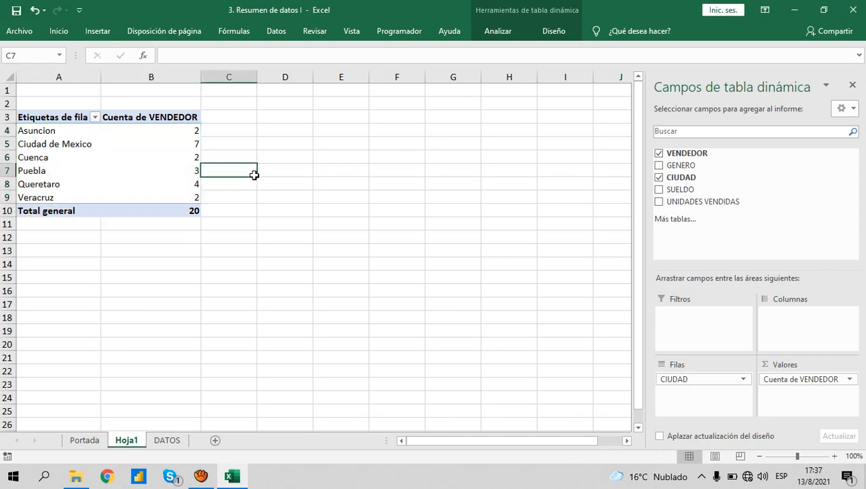
click(156, 165)
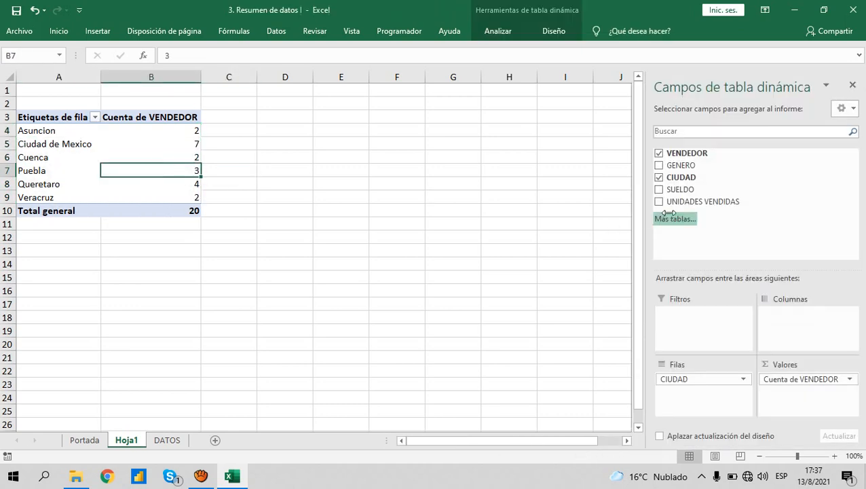
drag(742, 356, 743, 224)
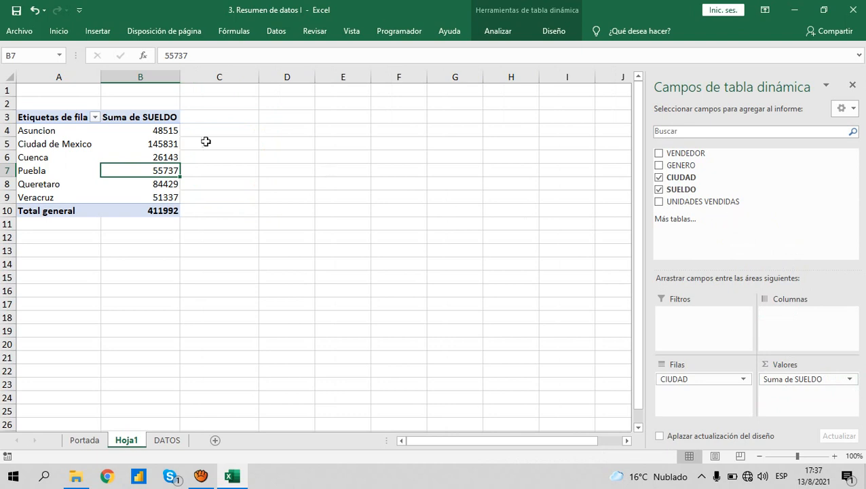
- Format the Suma de SUELDO values as currency (Moneda) with the $ Español (Estados Unidos) symbol
drag(136, 131, 146, 205)
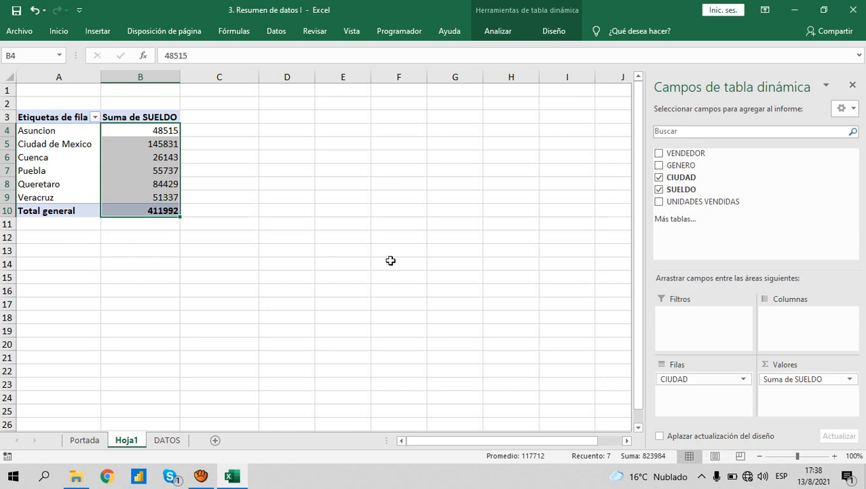
click(800, 382)
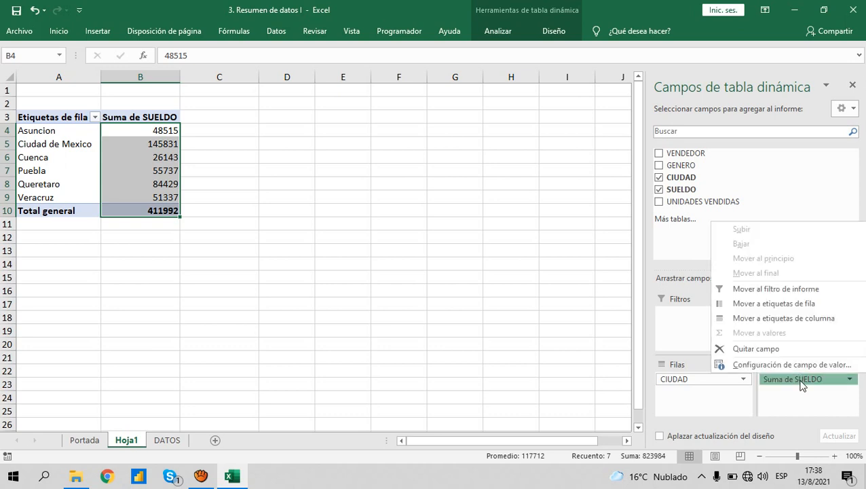
click(771, 365)
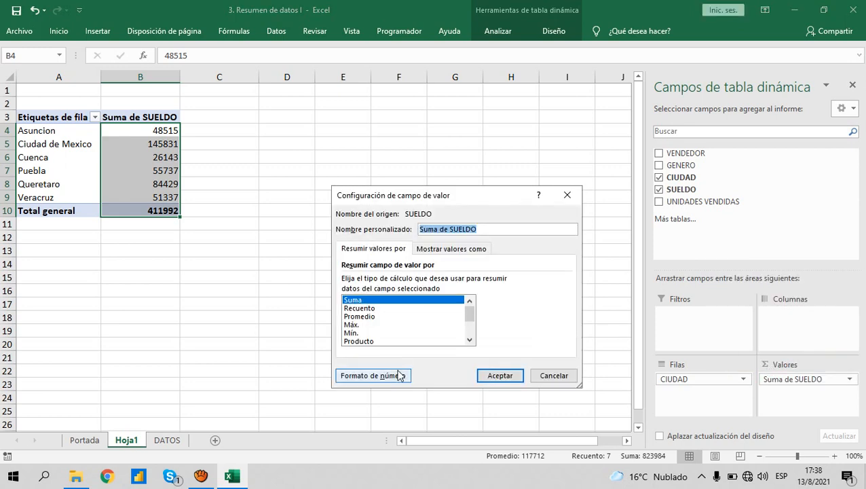
click(378, 382)
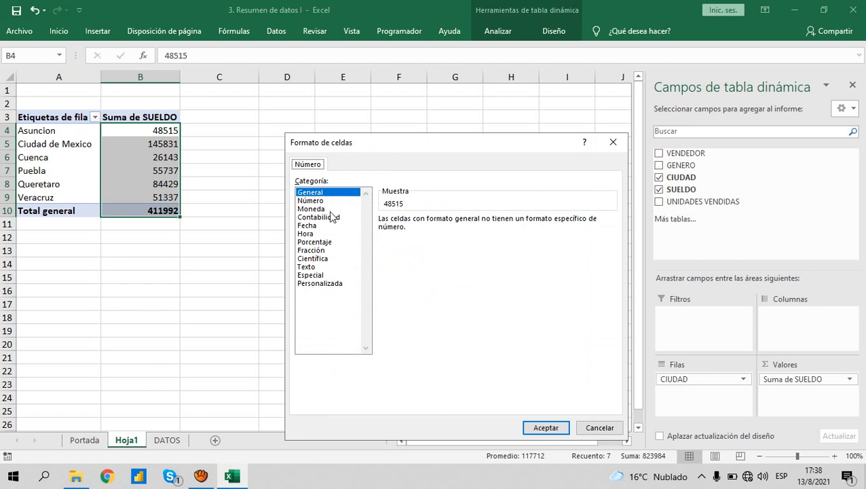
click(319, 208)
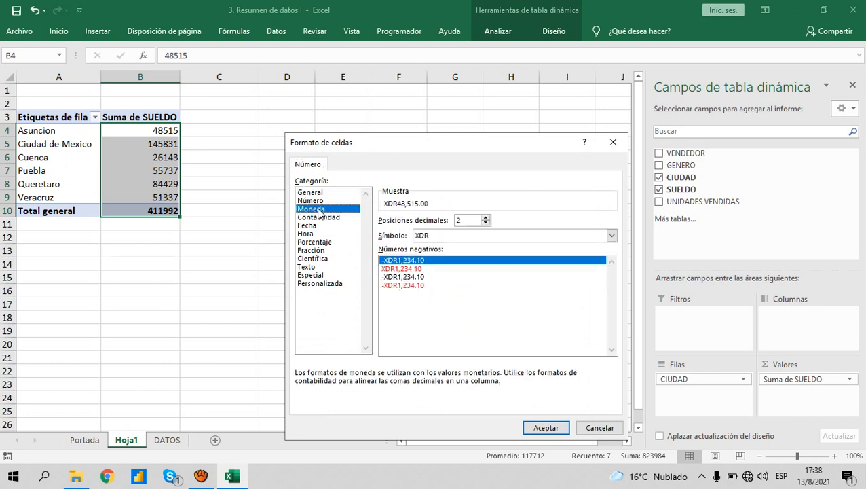
click(566, 234)
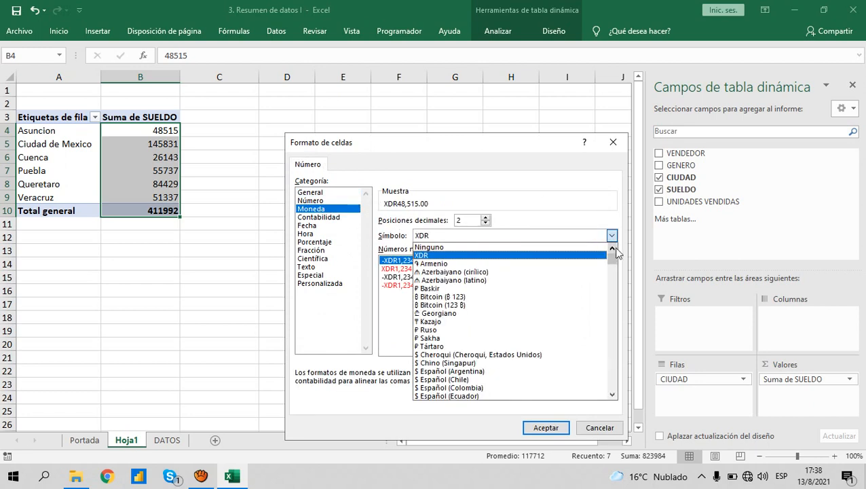
drag(615, 256, 615, 259)
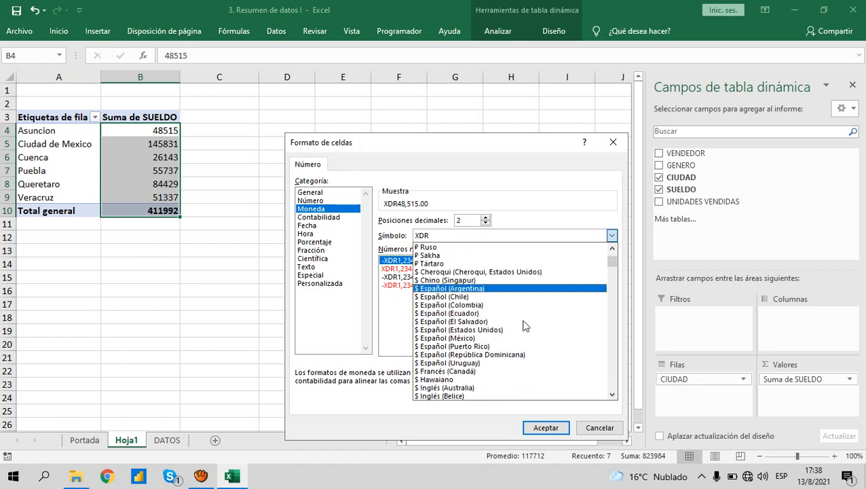
click(487, 331)
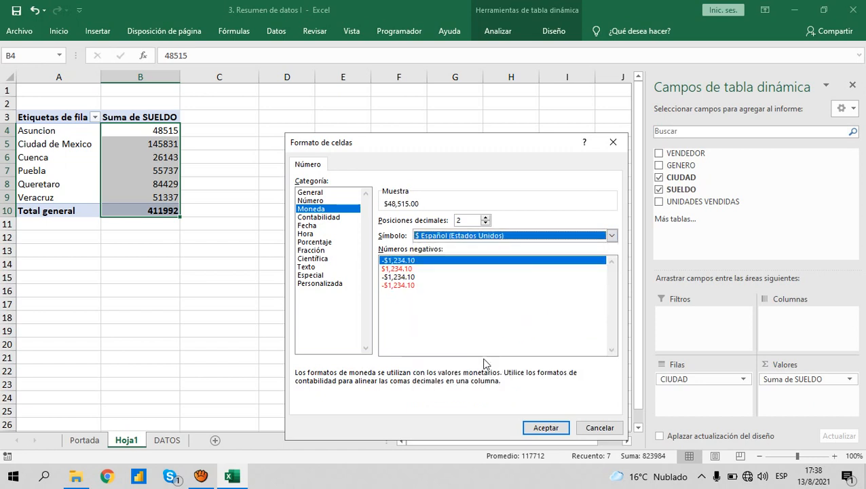
click(544, 425)
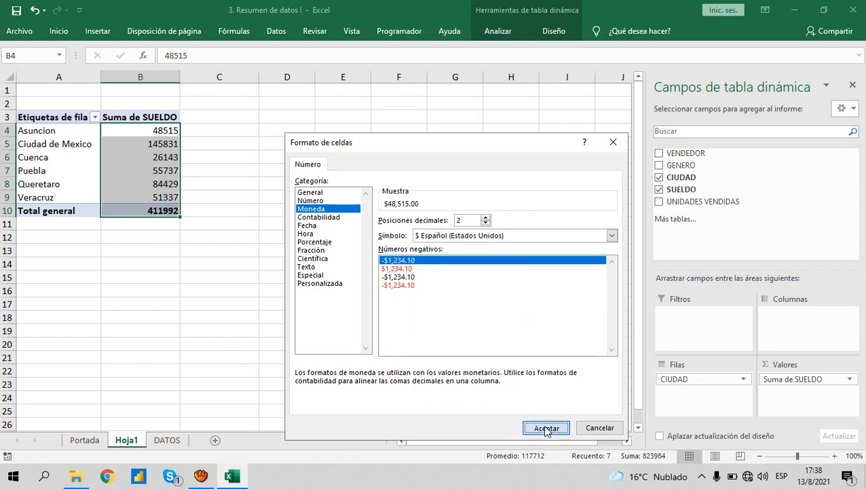
click(505, 377)
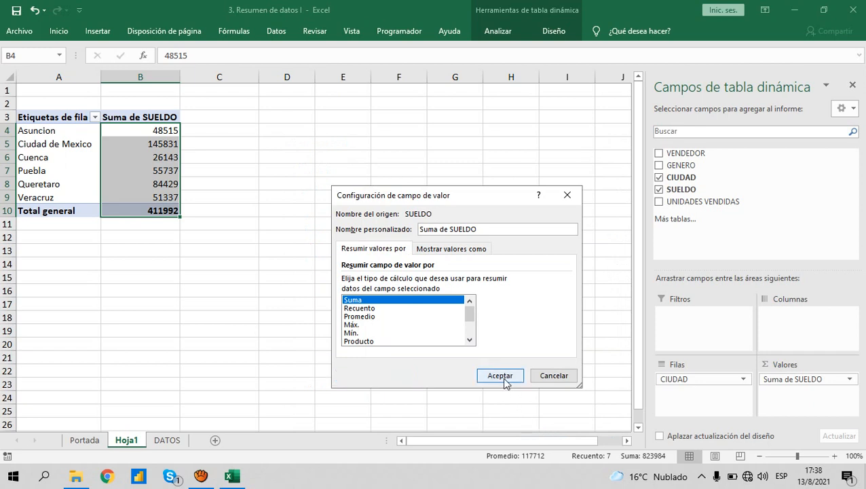
click(218, 173)
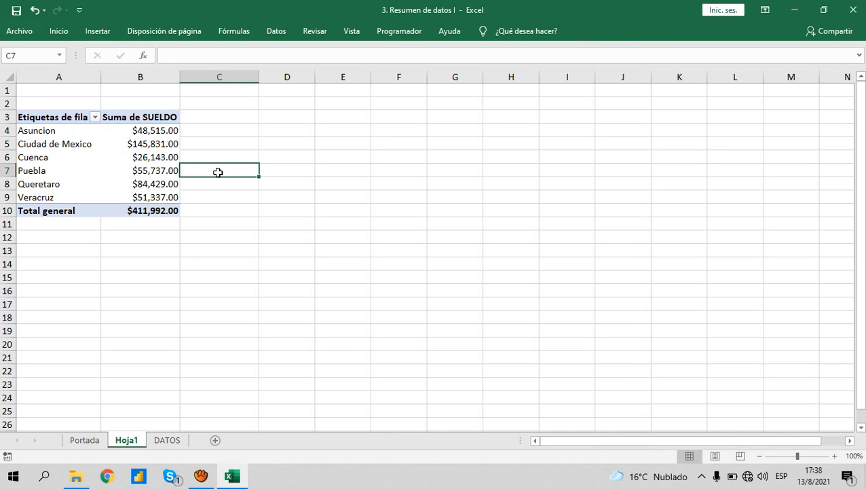
click(144, 134)
drag(146, 139, 155, 209)
click(252, 184)
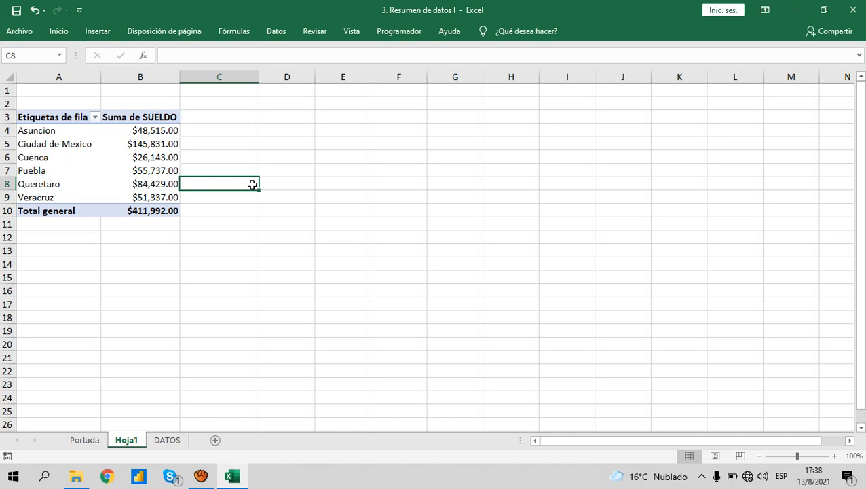
- Change the pivot table's SUELDO value field to summarize by Mín. instead of Suma
click(164, 157)
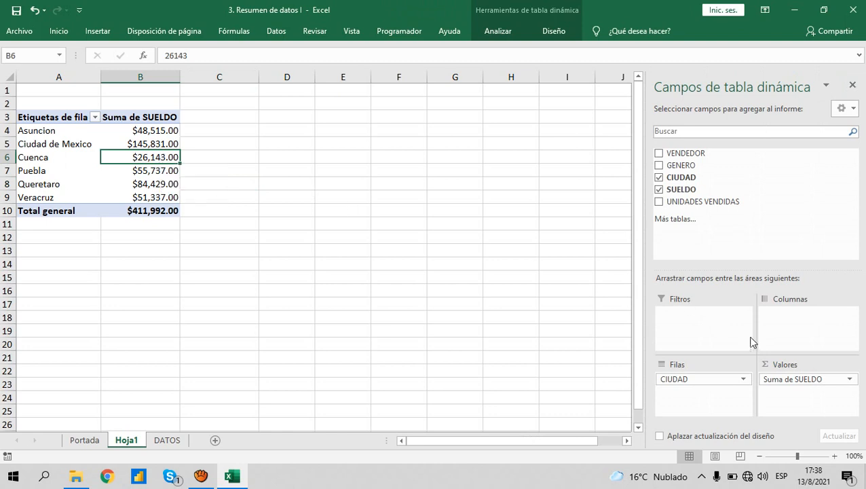
click(796, 377)
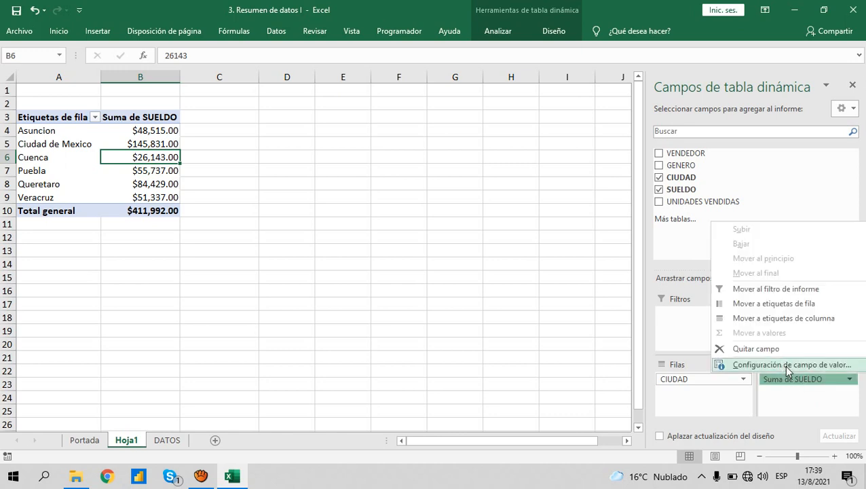
click(783, 364)
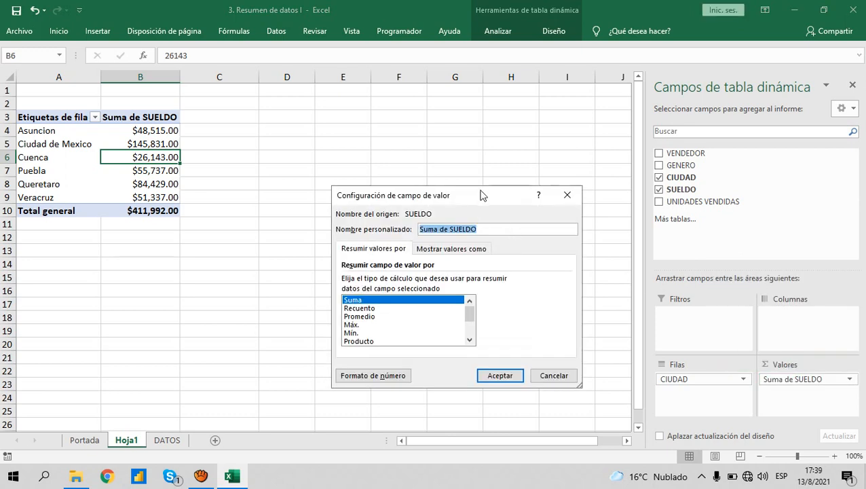
drag(481, 189, 337, 106)
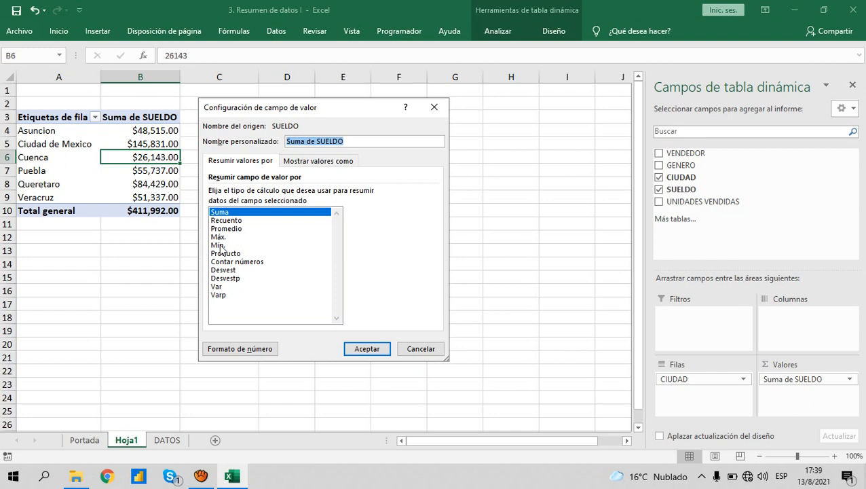
click(221, 246)
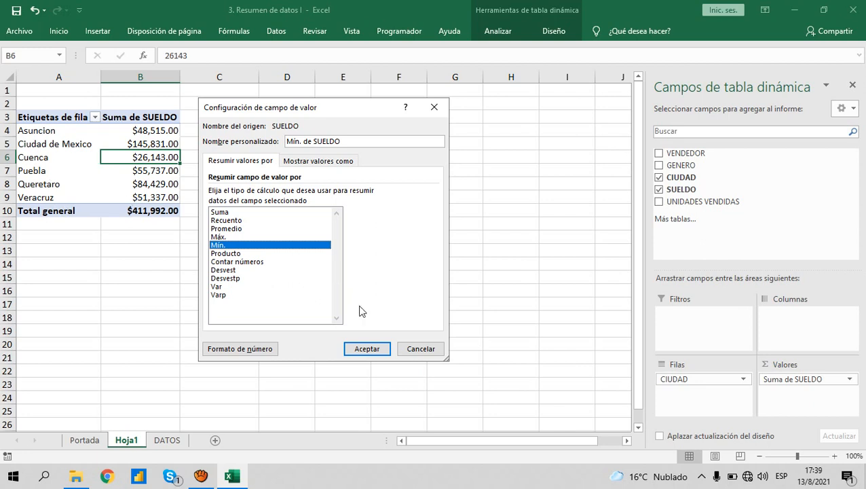
click(365, 349)
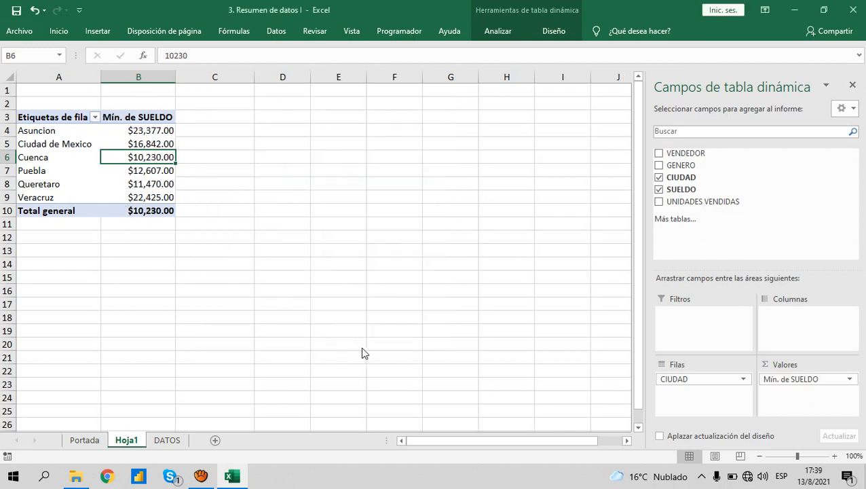
- Examine the minimum SUELDO of each city and the grand total in the pivot table
click(117, 117)
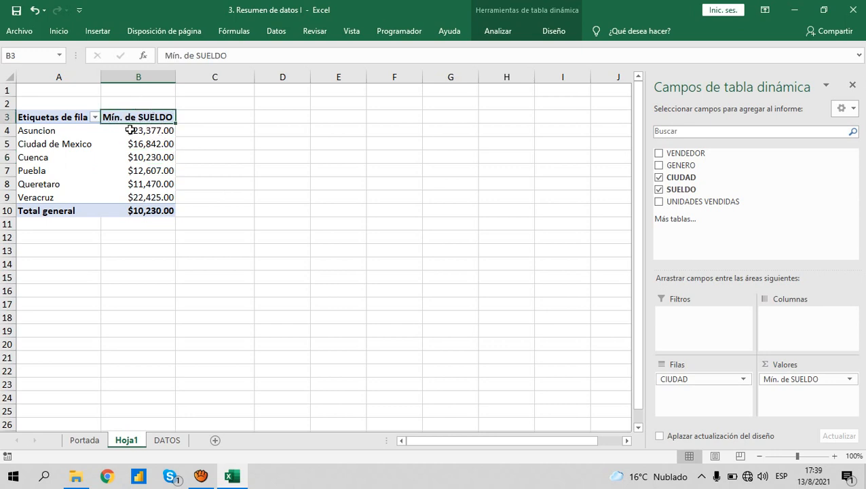
mouse_move(142, 129)
drag(65, 131, 150, 196)
click(150, 196)
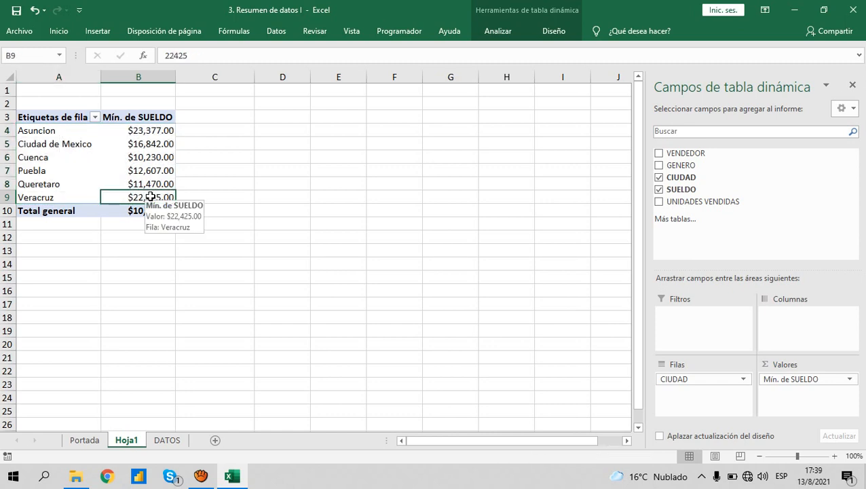
click(282, 176)
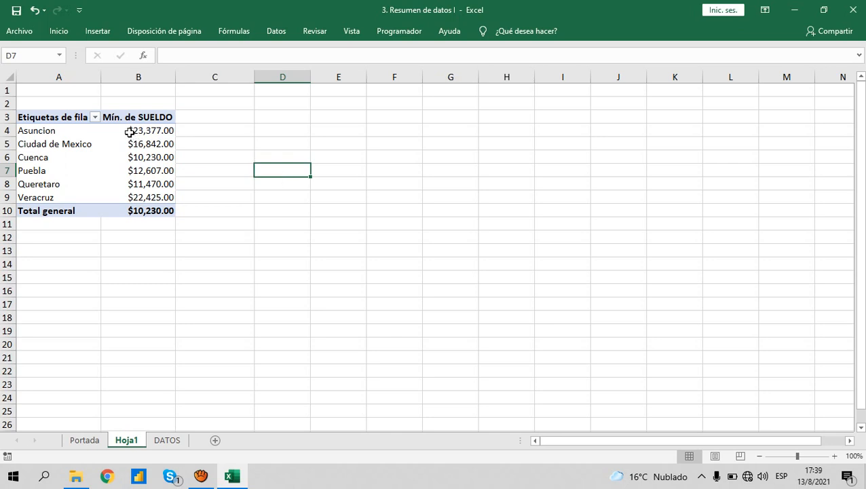
drag(51, 118, 151, 208)
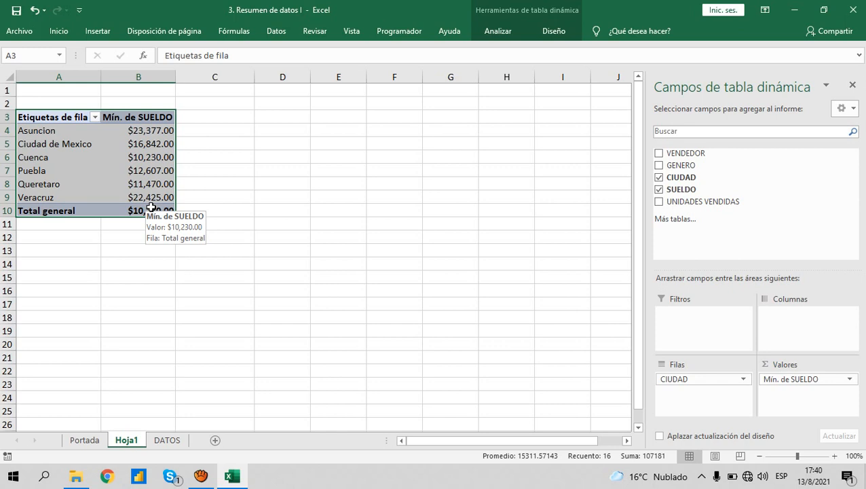
click(151, 207)
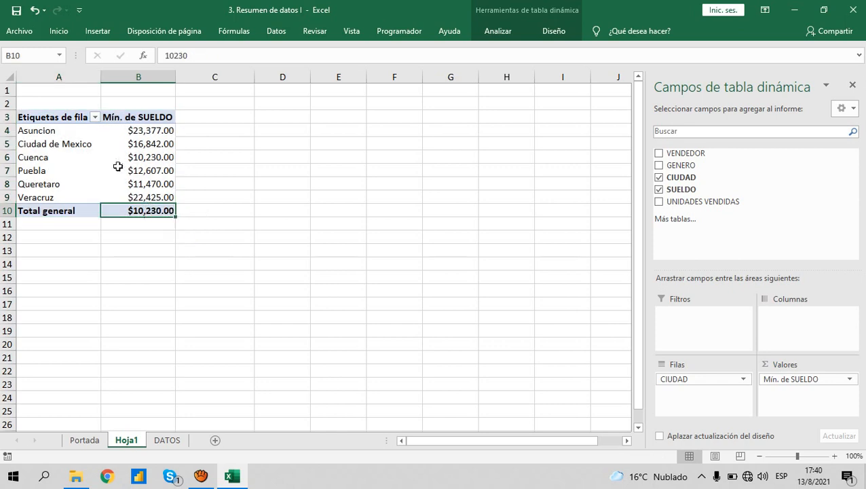
- Copy the whole pivot table in A3:B10 and paste the duplicate at cell D3 of the same sheet
drag(61, 116, 160, 206)
key(ctrl+c)
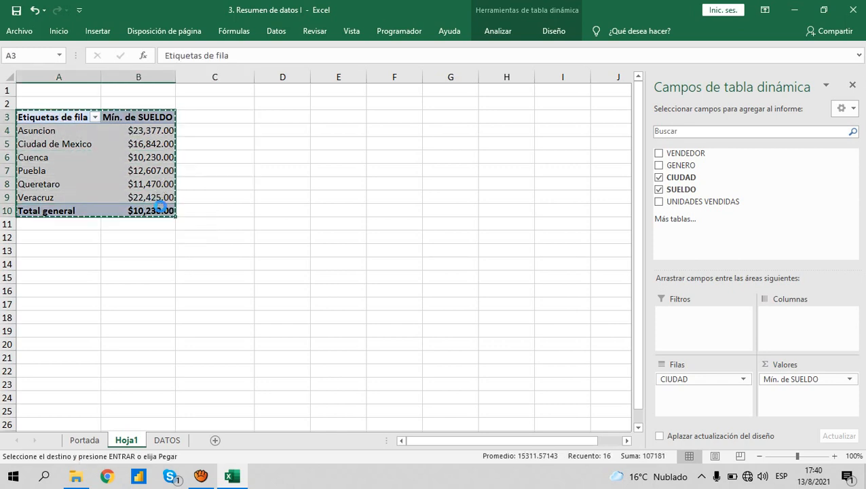
click(285, 120)
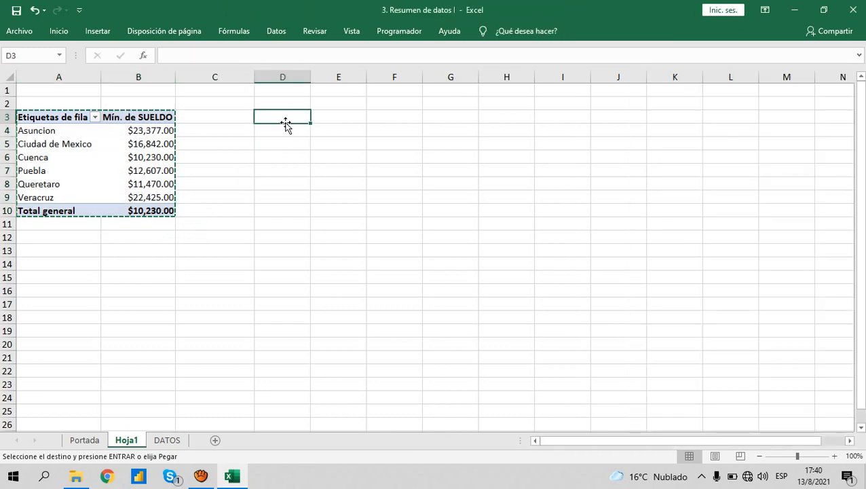
key(ctrl+v)
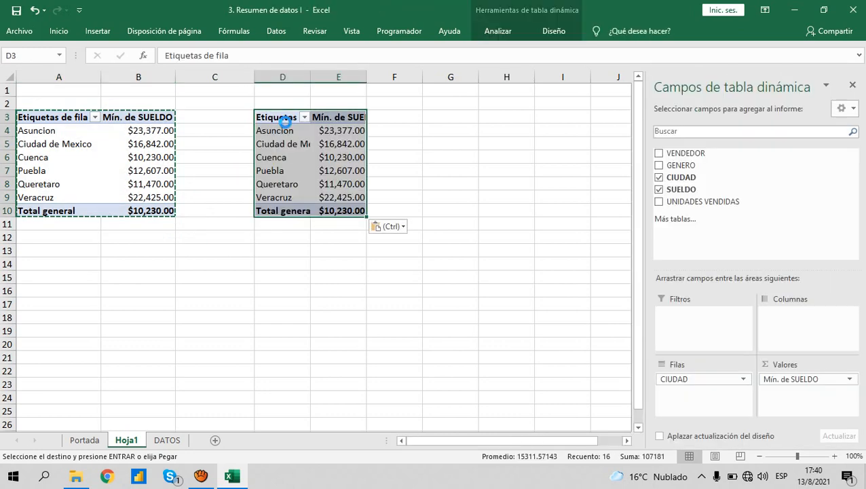
- Compare the headers and values of the original pivot table with those of the pasted copy
click(330, 146)
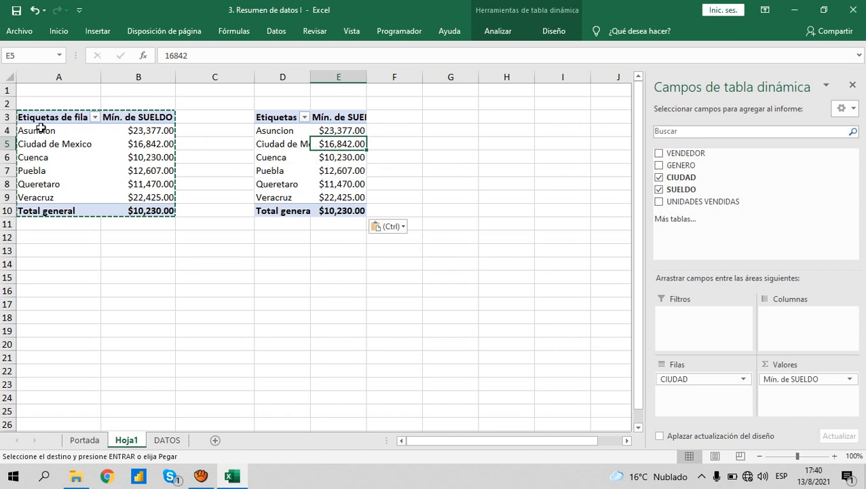
drag(46, 116, 157, 213)
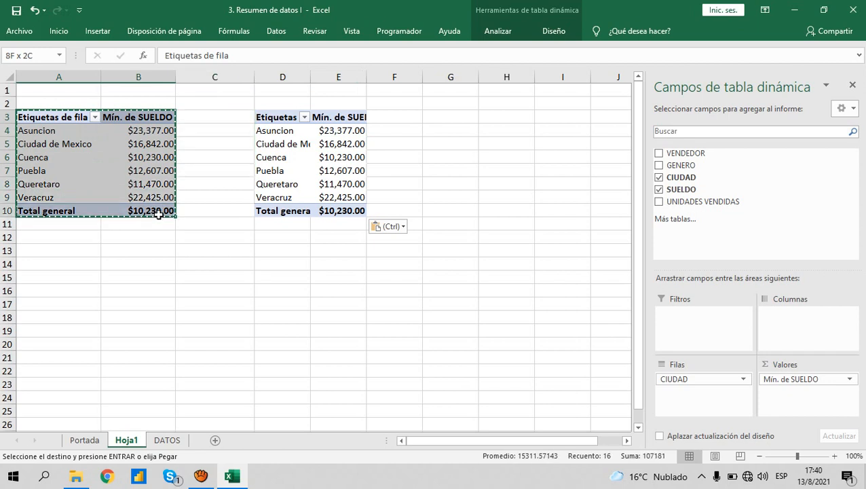
click(150, 134)
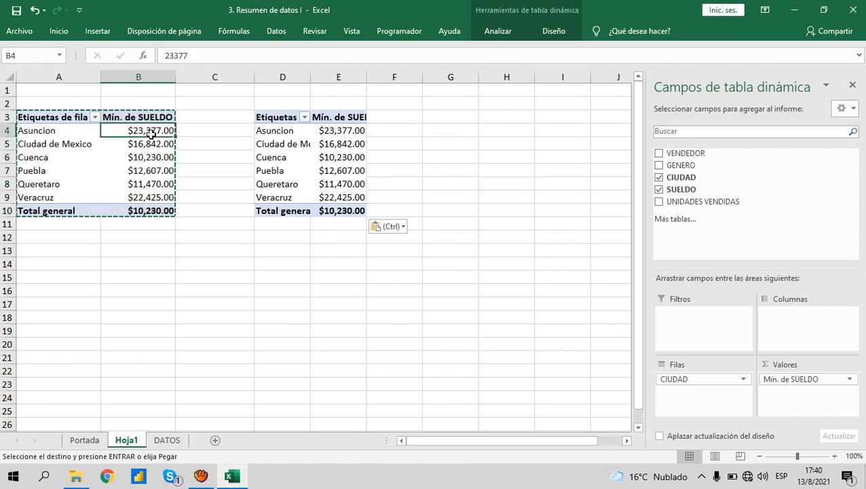
click(347, 131)
drag(344, 144, 343, 204)
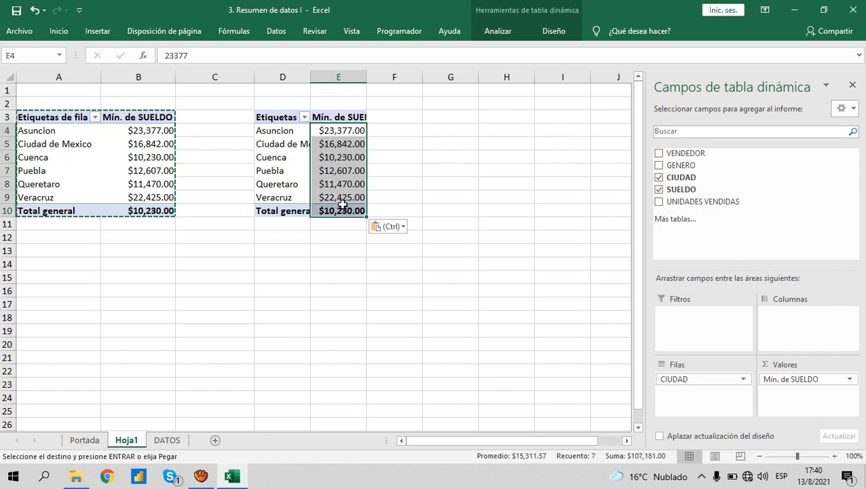
click(133, 118)
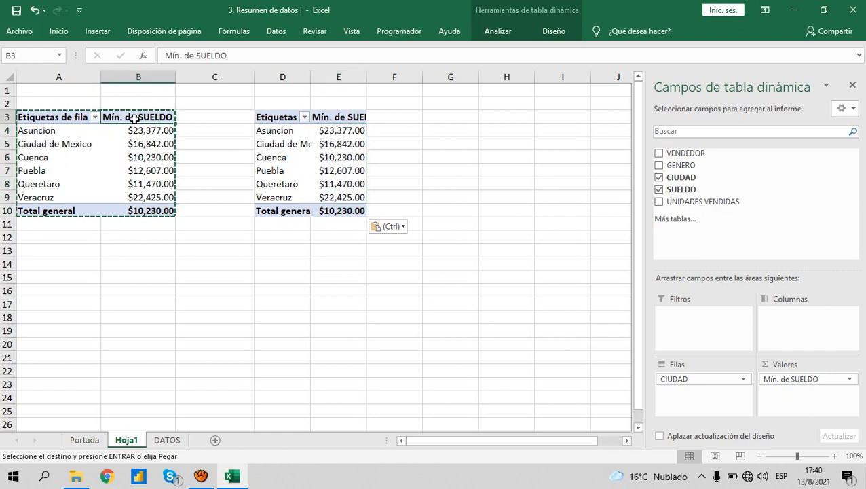
click(342, 118)
- Replace CIUDAD with GENERO as the row field of the copied pivot table and check the H and M values
click(344, 143)
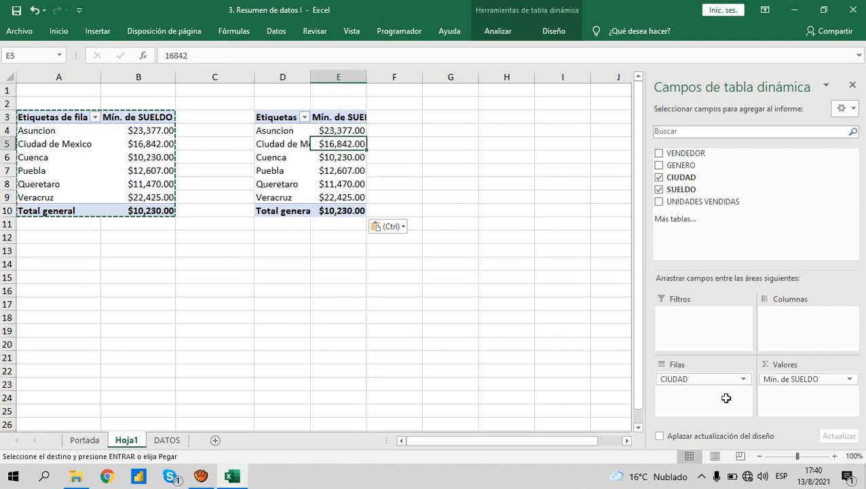
mouse_move(697, 382)
mouse_down()
mouse_move(713, 180)
mouse_move(699, 175)
mouse_move(695, 393)
mouse_up()
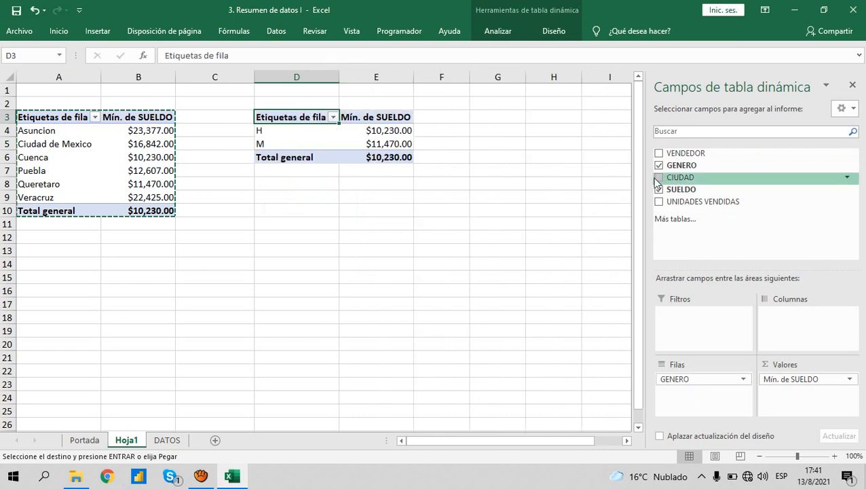
drag(259, 130, 273, 141)
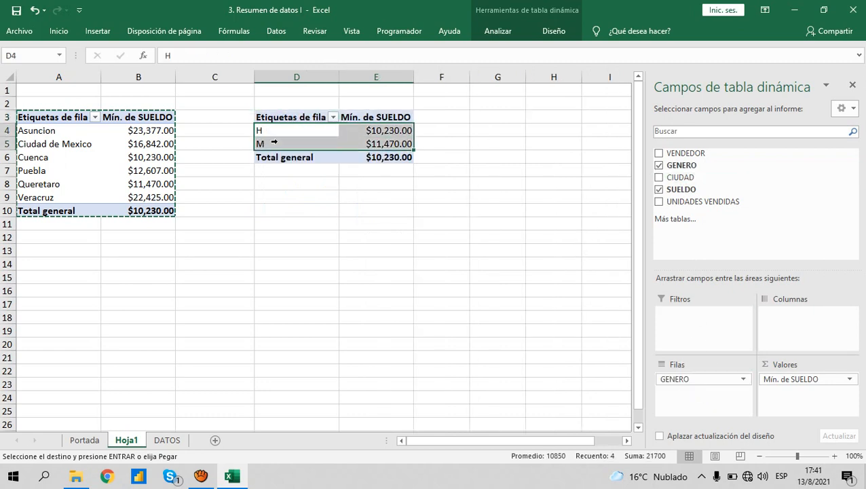
click(362, 130)
click(350, 144)
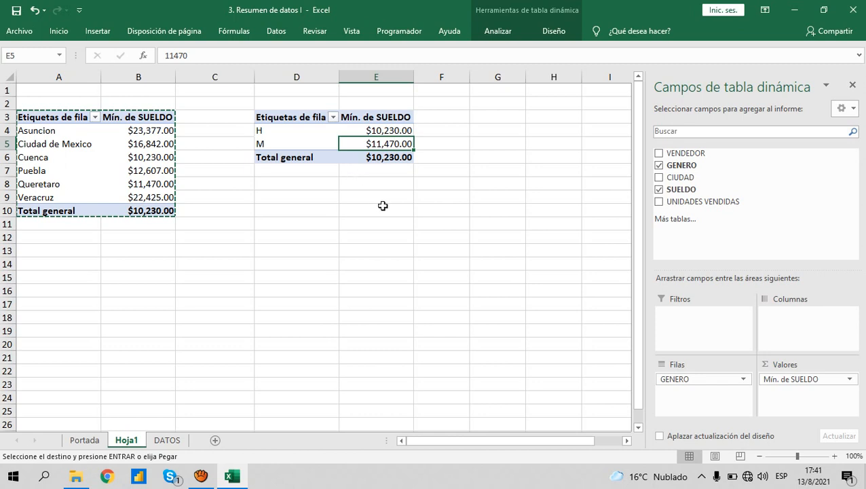
- Summarize SUELDO by Promedio in the GENERO pivot table and review the averages for H and M
click(782, 379)
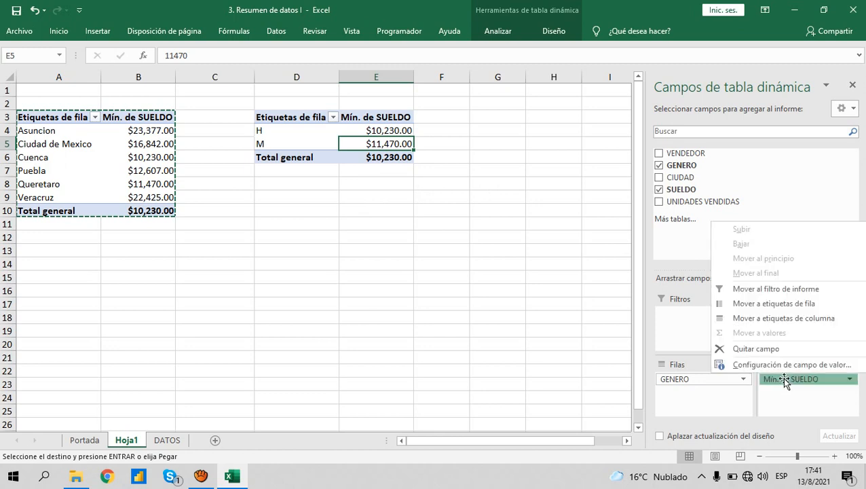
click(776, 366)
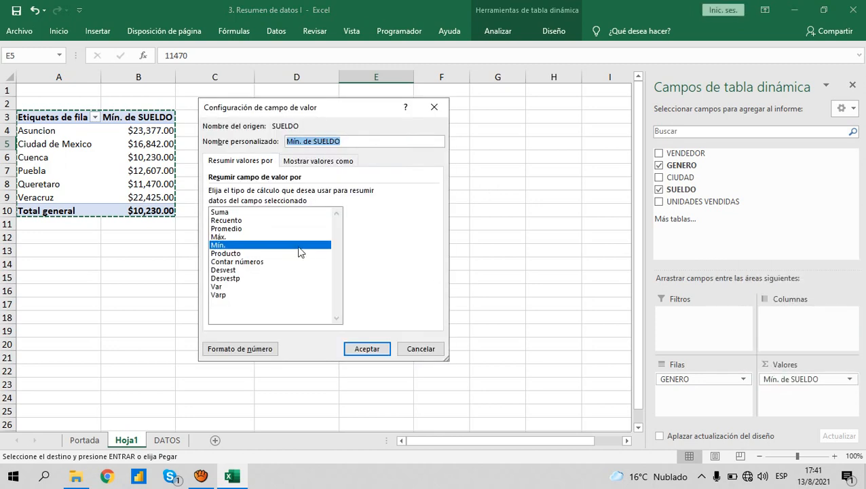
click(231, 230)
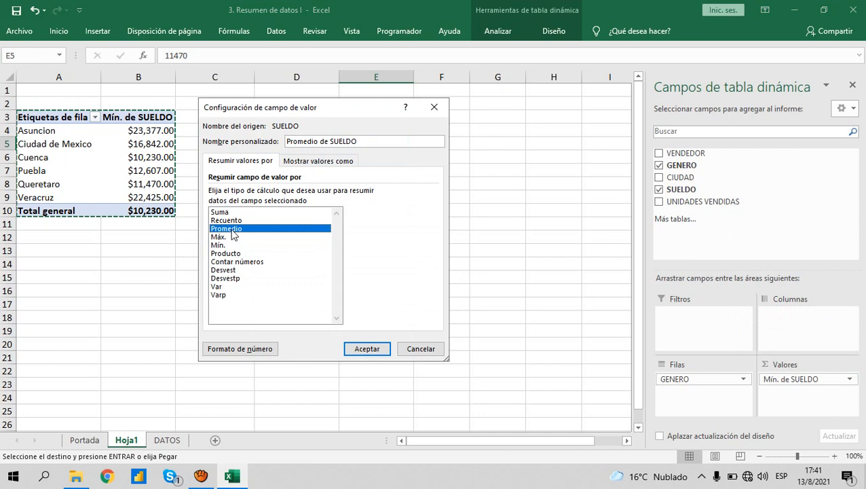
click(356, 347)
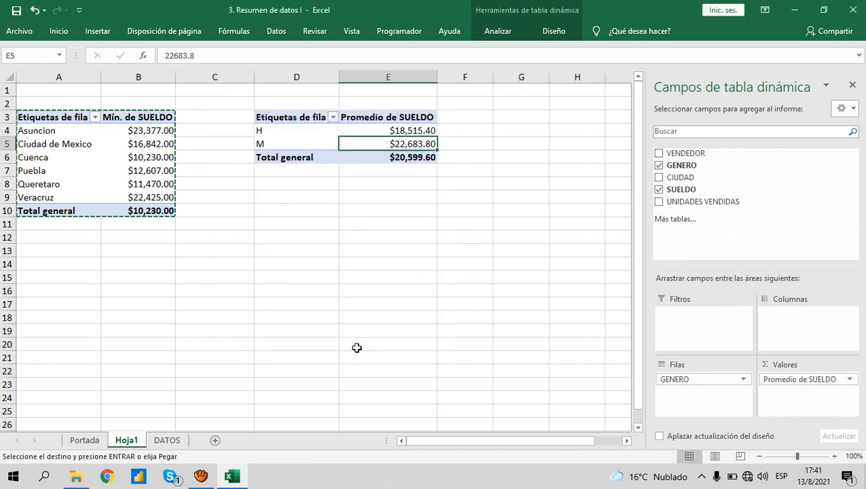
click(369, 120)
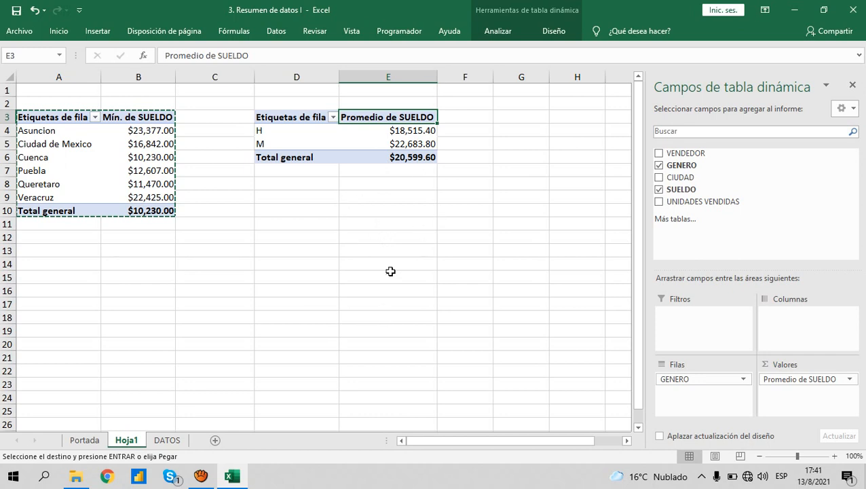
click(258, 130)
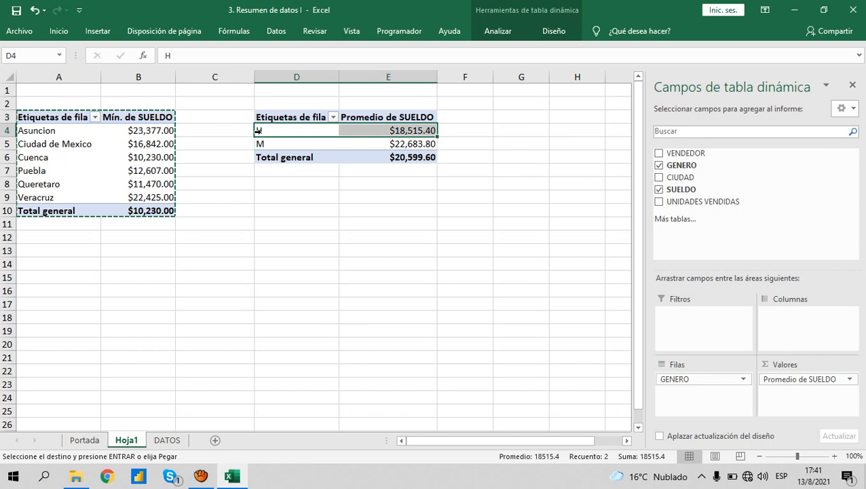
click(258, 144)
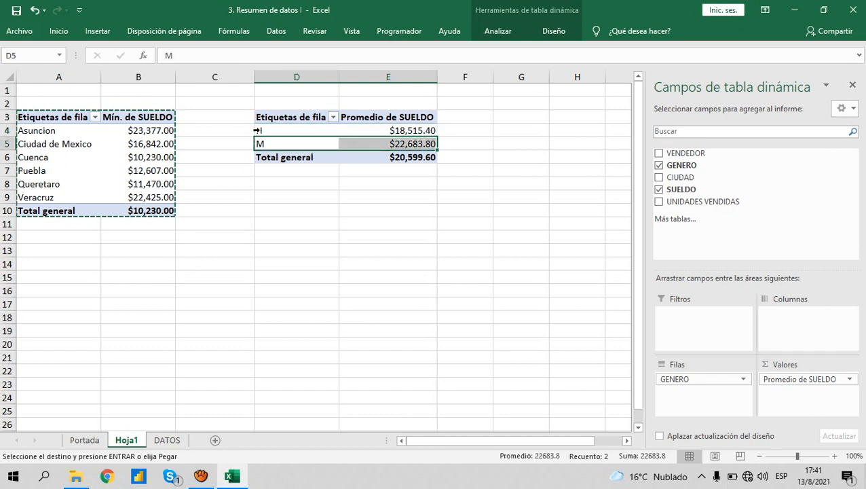
click(258, 130)
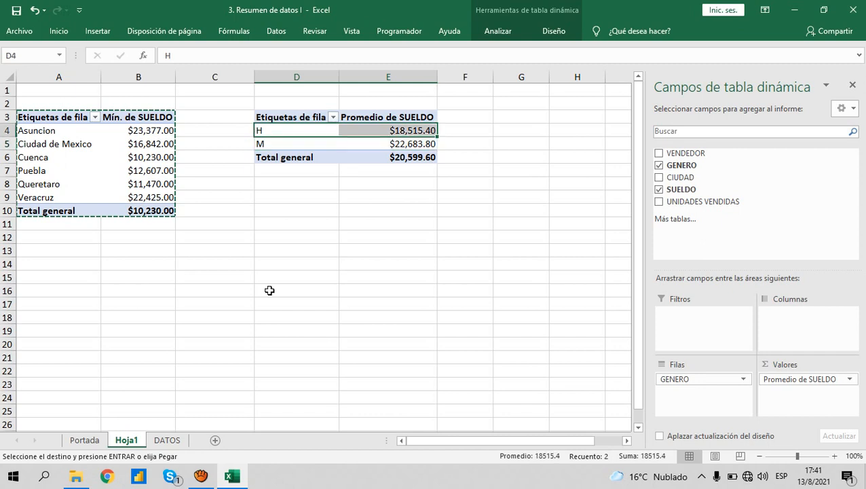
- Copy the GENERO pivot table in D3:E6 and paste it at cell A1 of a new worksheet
click(316, 182)
click(336, 120)
drag(337, 120, 399, 155)
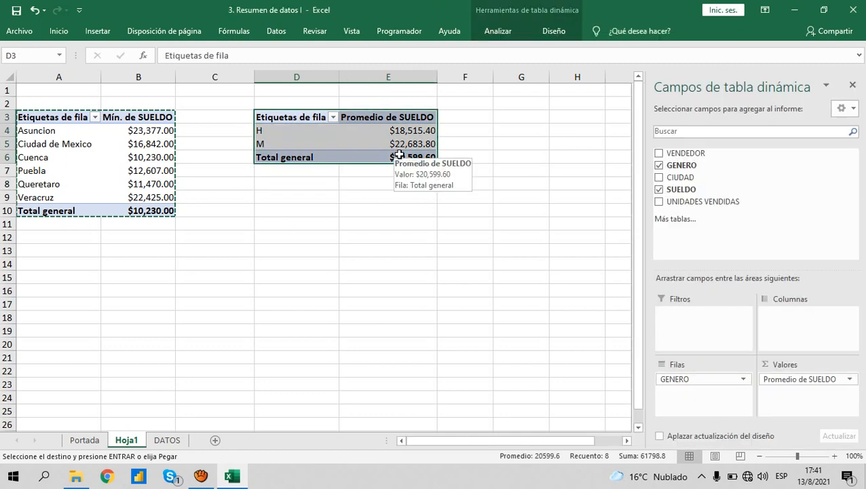
key(ctrl+c)
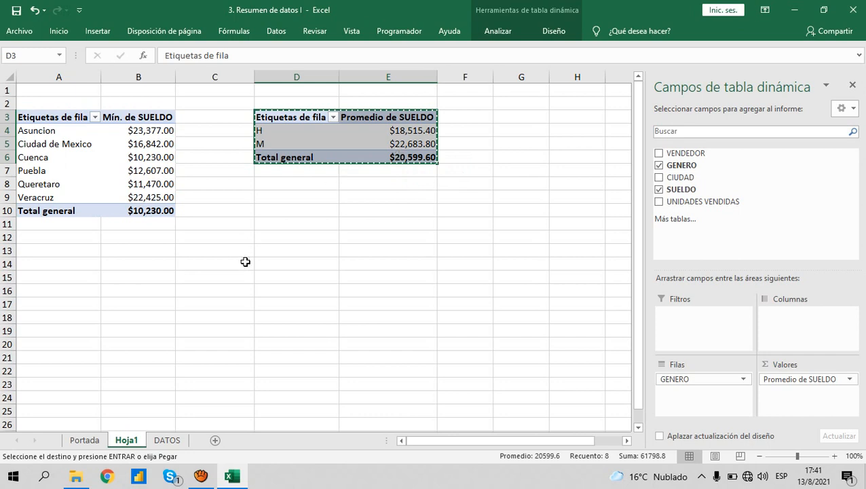
click(214, 440)
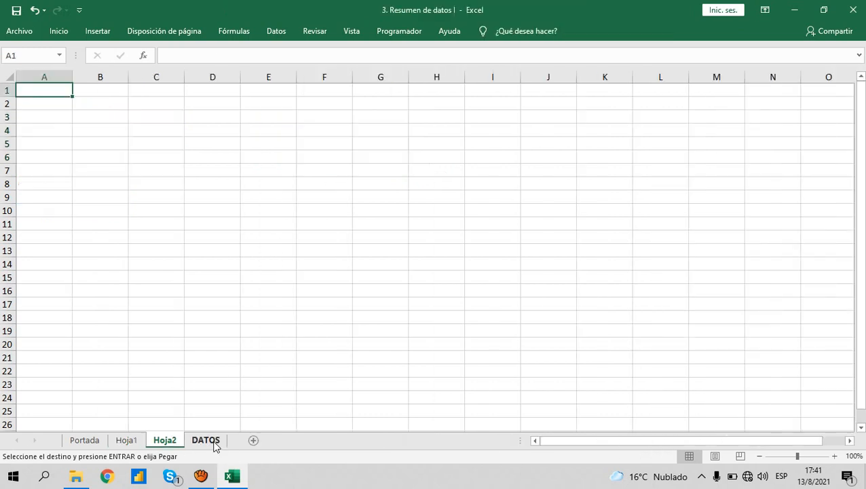
key(ctrl+v)
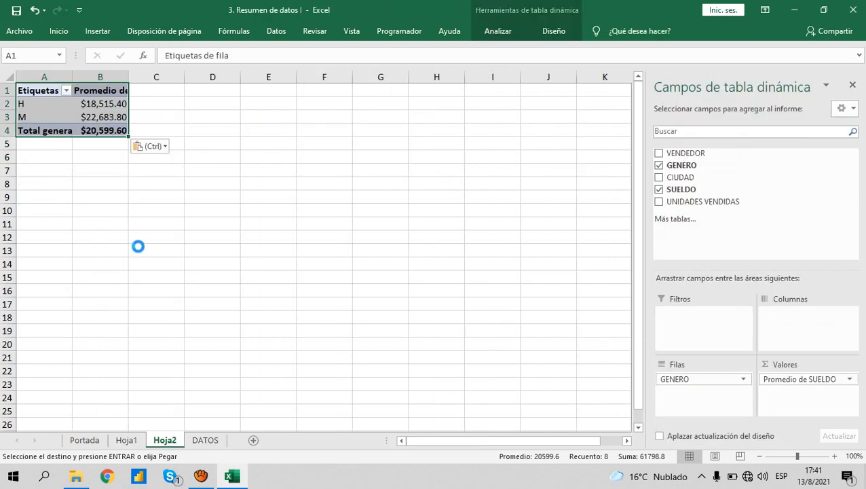
- Replace GENERO with VENDEDOR as the row field of the Hoja2 pivot table and summarize SUELDO by Suma
click(110, 103)
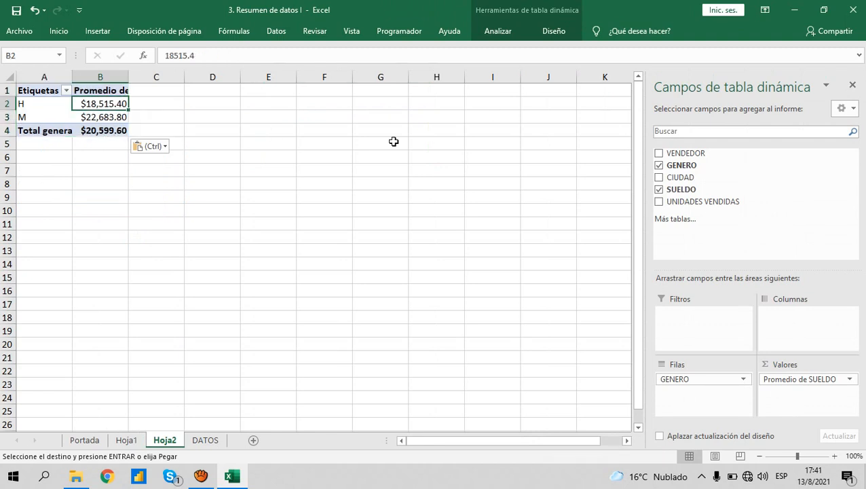
drag(689, 155, 687, 176)
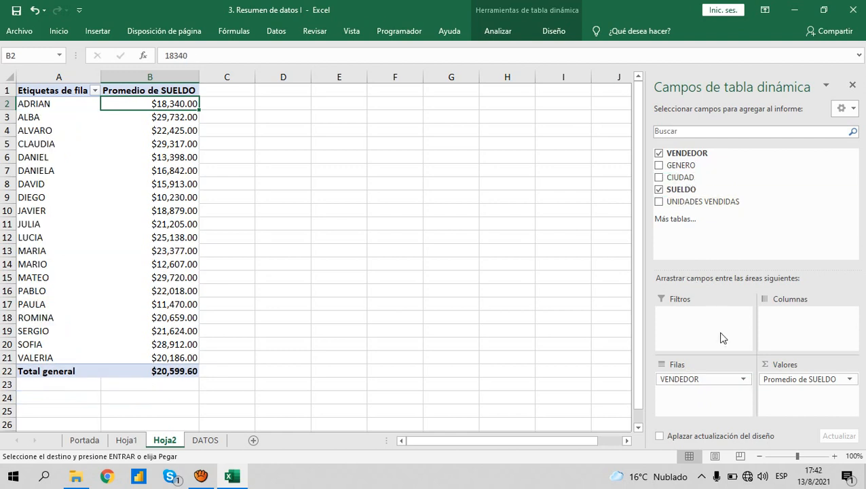
click(780, 378)
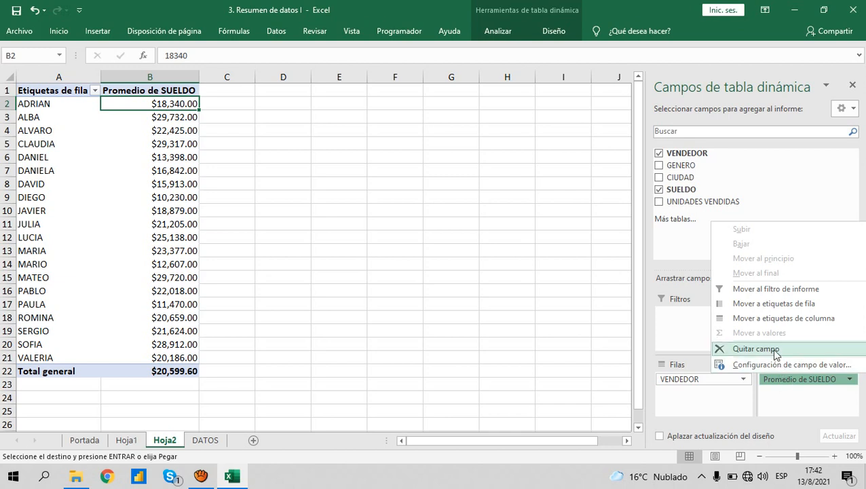
click(770, 365)
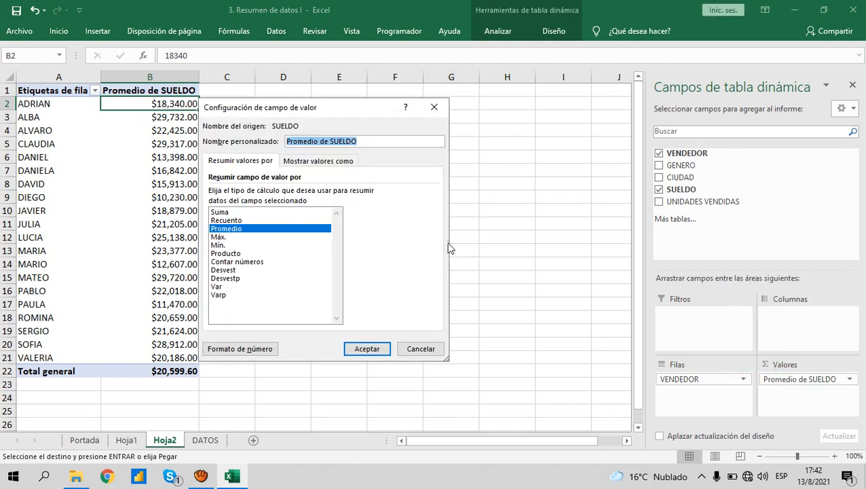
click(228, 212)
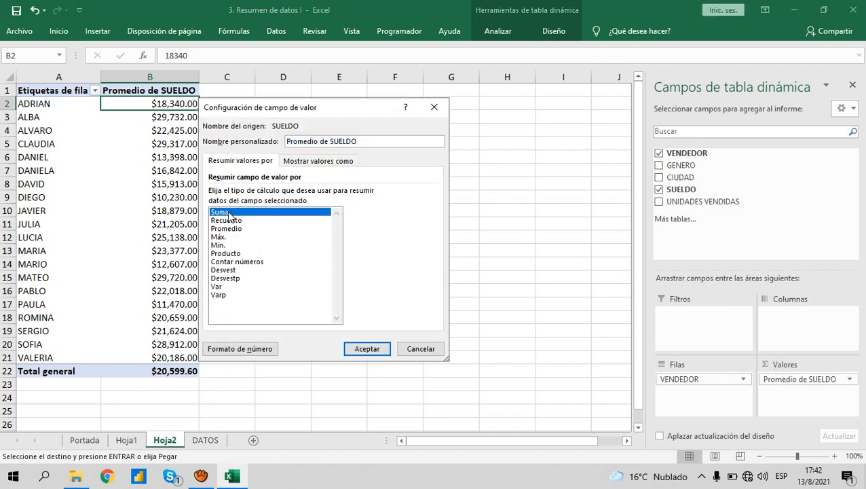
click(362, 349)
click(184, 186)
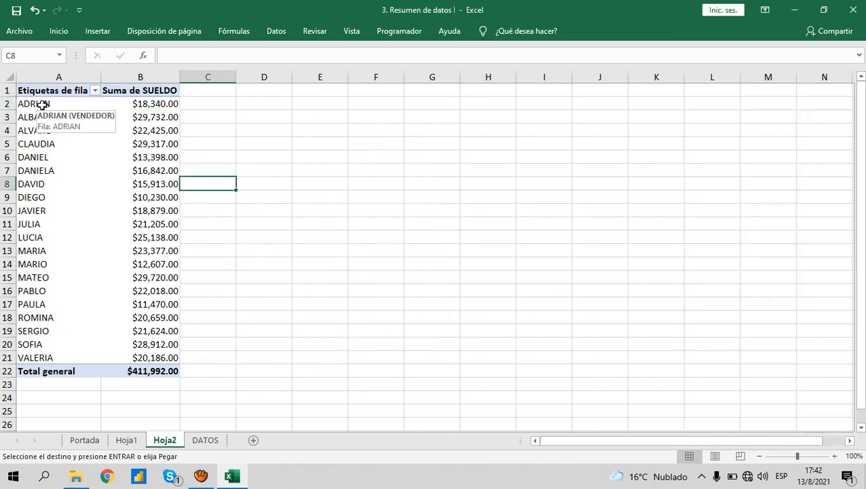
- Calculate the first seller's share of total salary in C2 by dividing B2 by the grand total in B22
drag(42, 105, 109, 103)
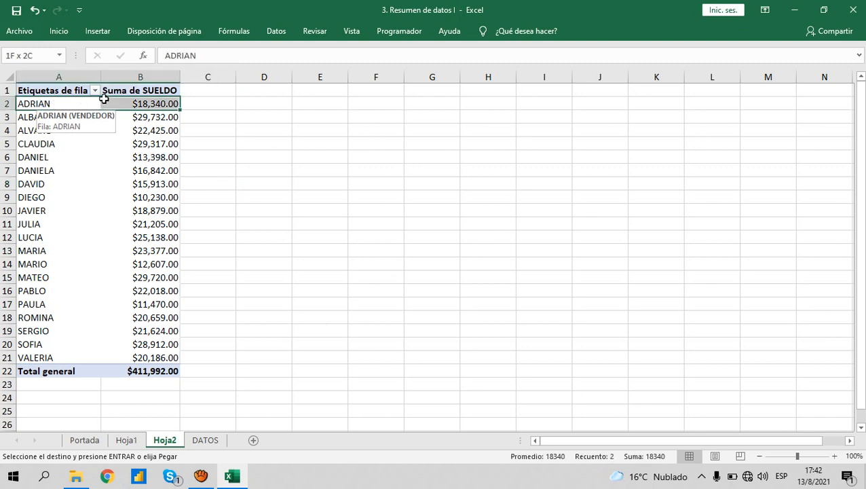
click(136, 116)
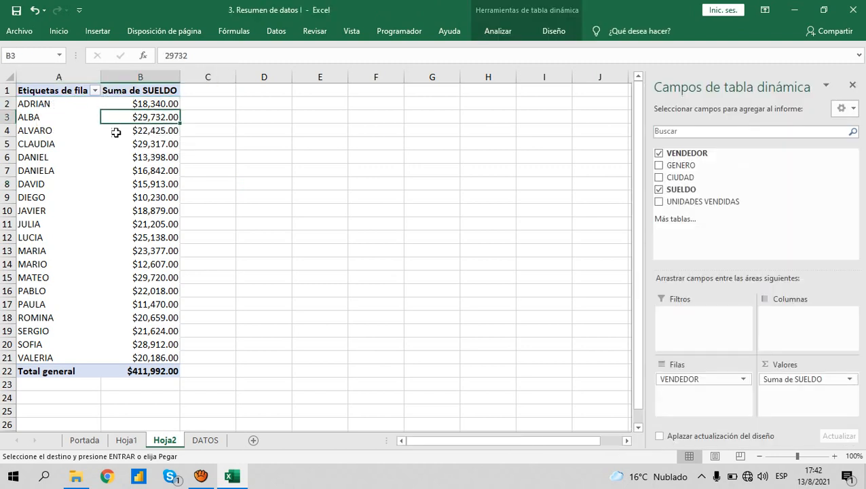
click(103, 132)
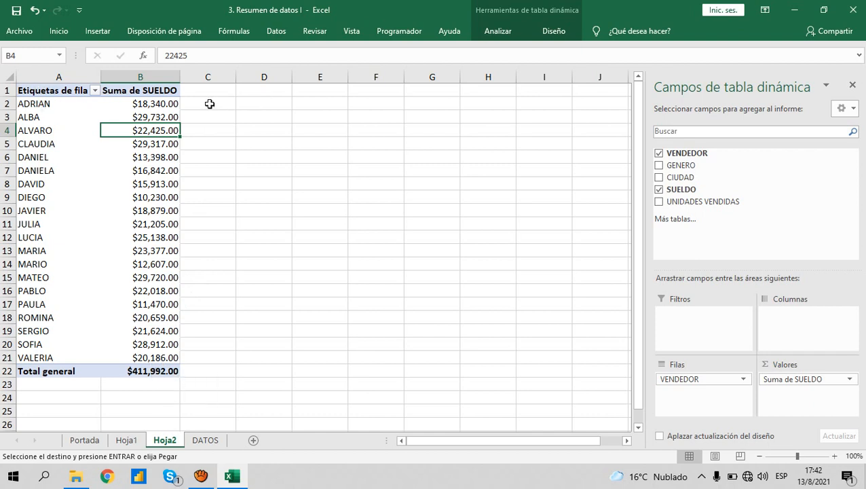
click(208, 103)
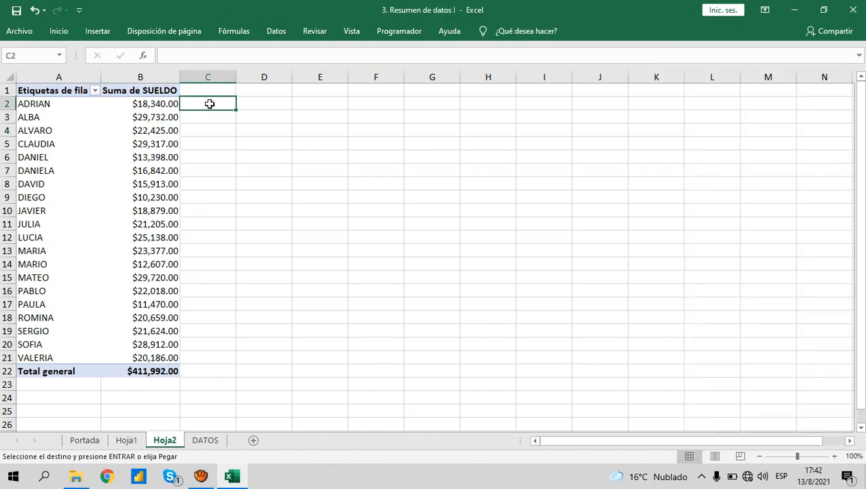
text(+)
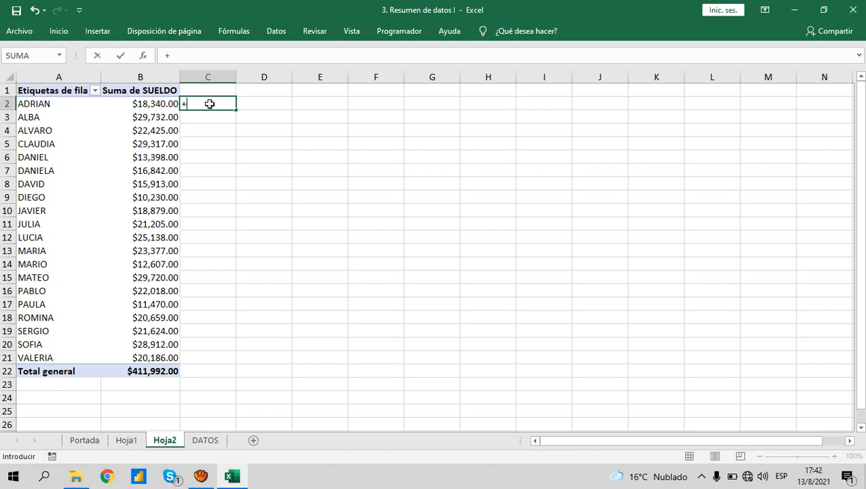
click(156, 102)
text(/)
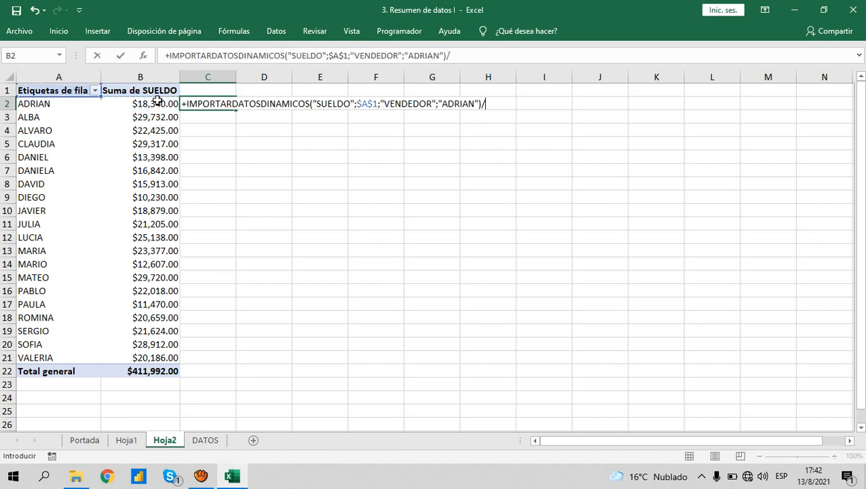
click(156, 373)
key(Return)
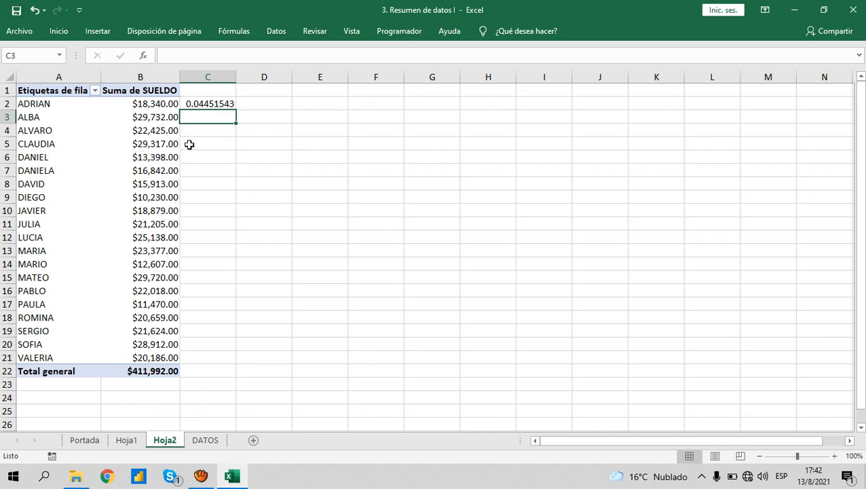
click(143, 107)
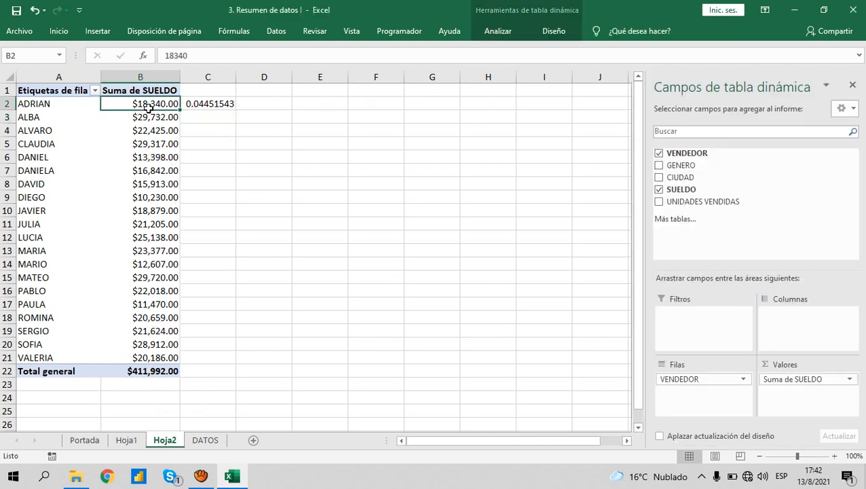
click(214, 103)
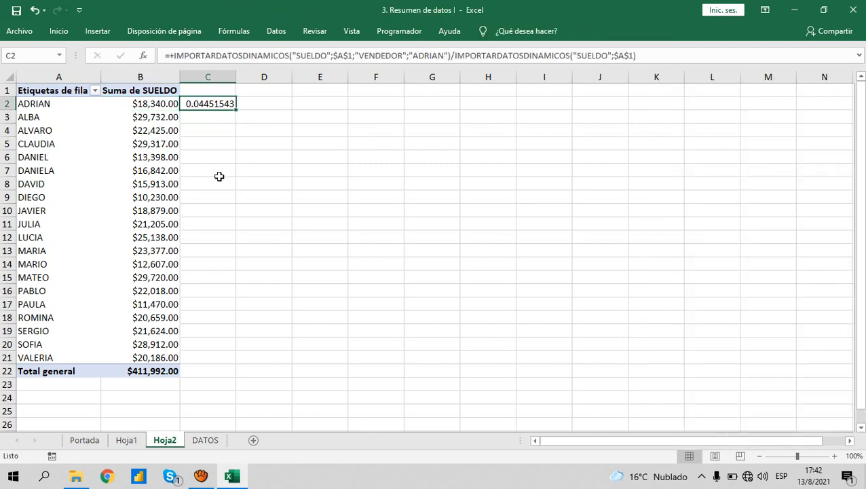
- Copy the VENDEDOR pivot table in A1:B22 and paste it at cell D1 of the same sheet
drag(47, 90, 143, 364)
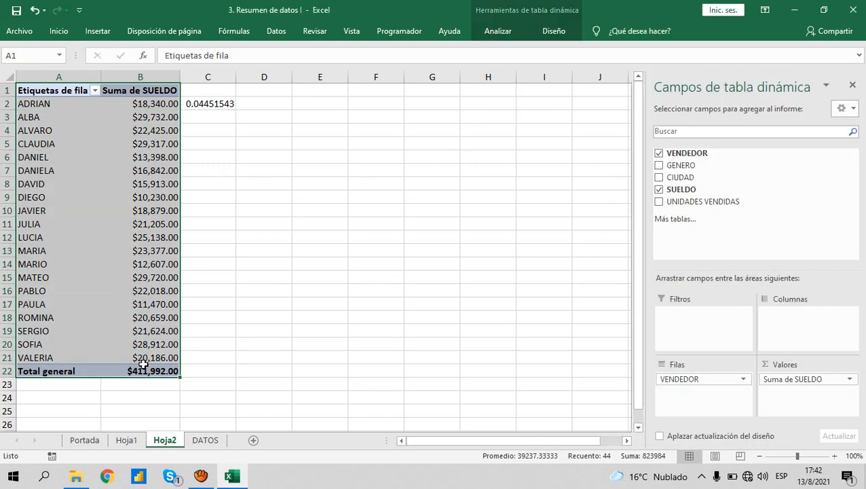
key(ctrl+c)
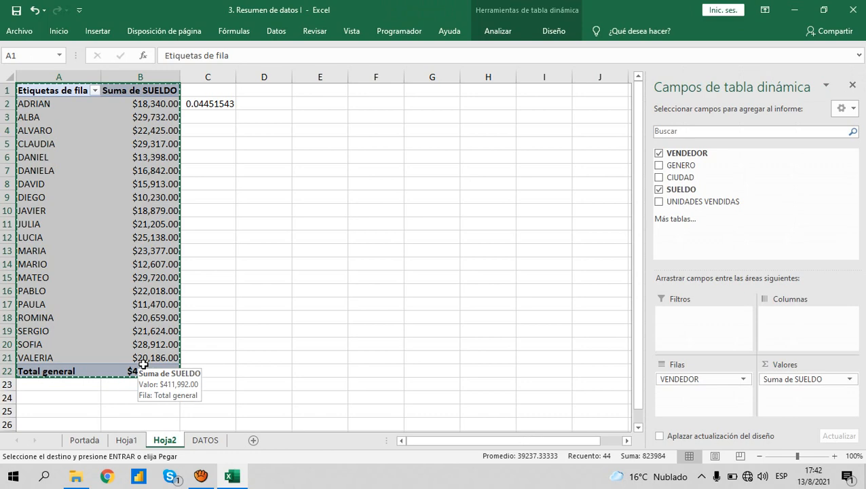
click(276, 91)
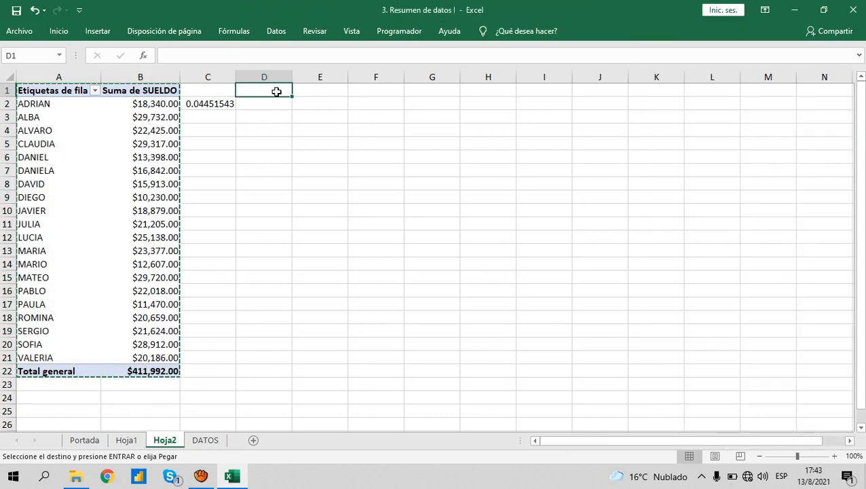
key(Return)
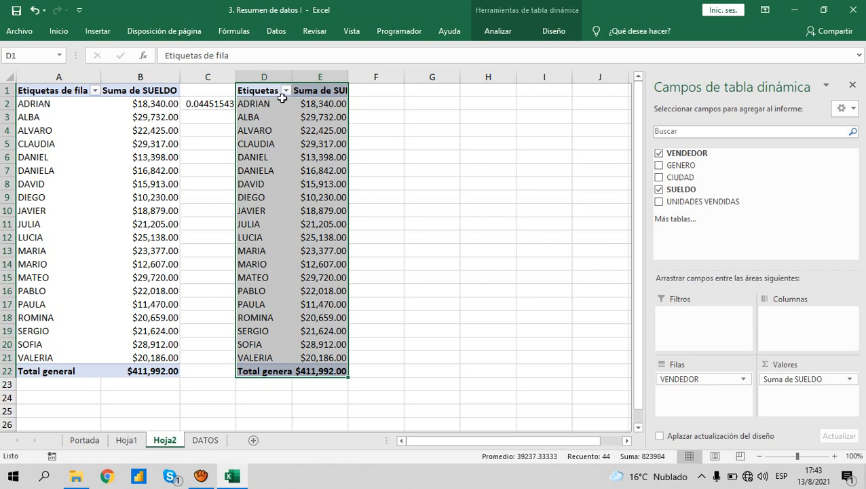
- Show the SUELDO values of the copied pivot table as % del total general
click(321, 130)
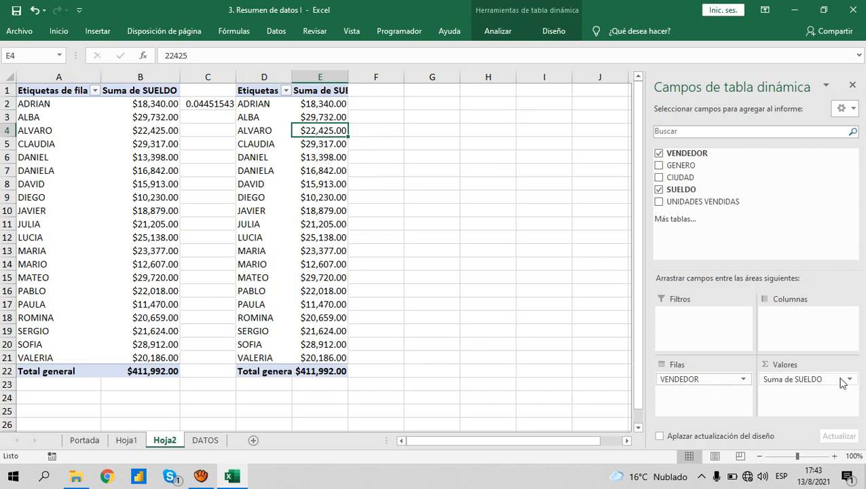
click(805, 378)
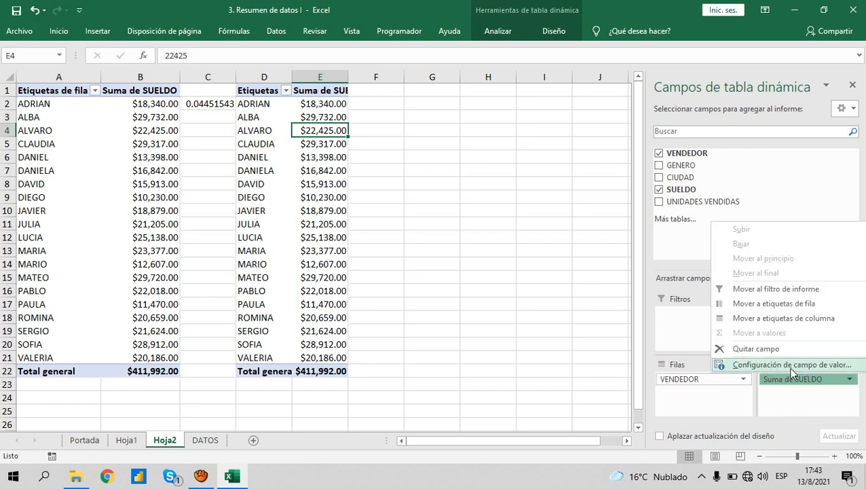
click(791, 366)
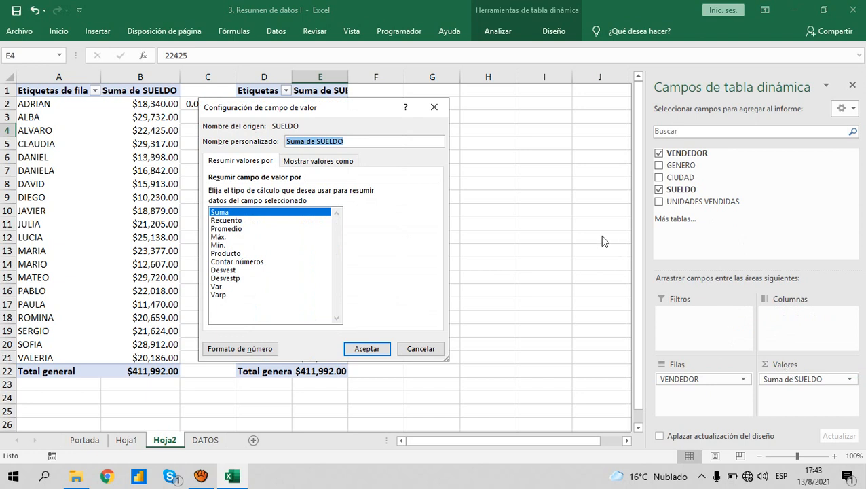
click(303, 162)
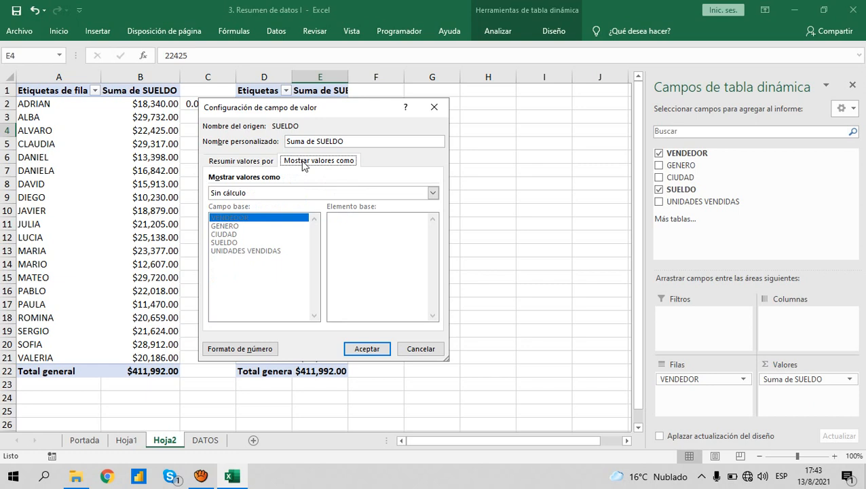
click(256, 195)
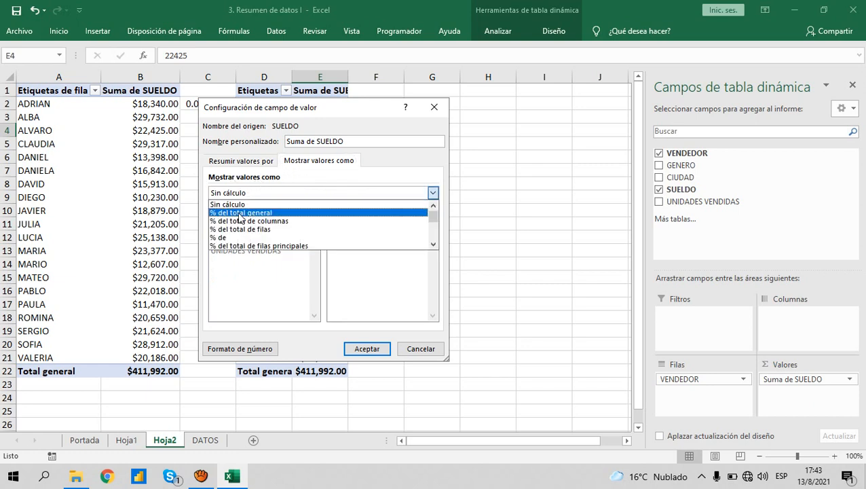
click(240, 216)
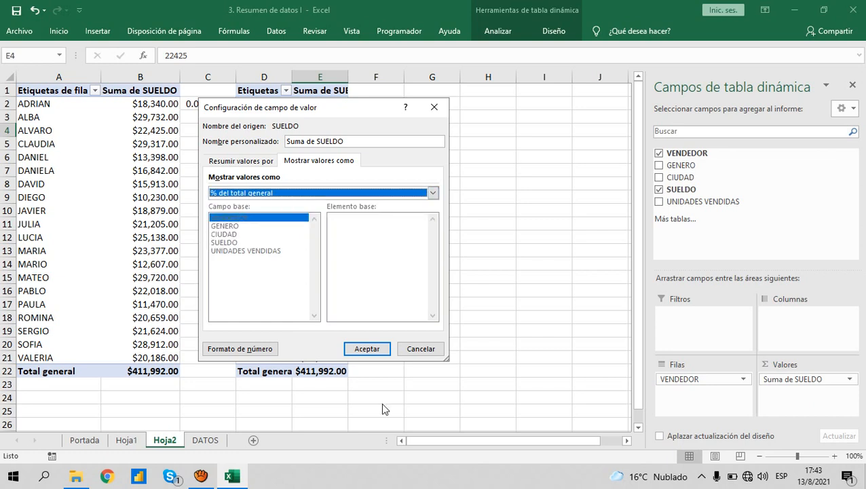
click(366, 348)
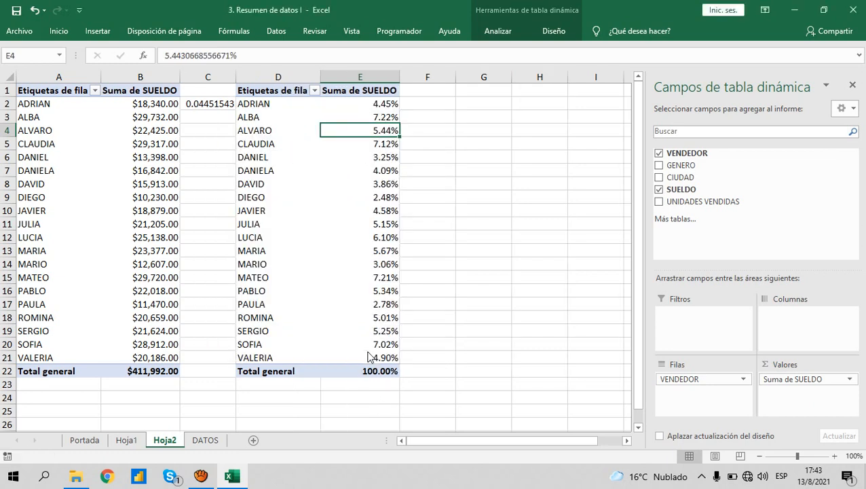
- Compare the first seller's percentage in E2 with the manually calculated share in C2
click(375, 117)
click(372, 103)
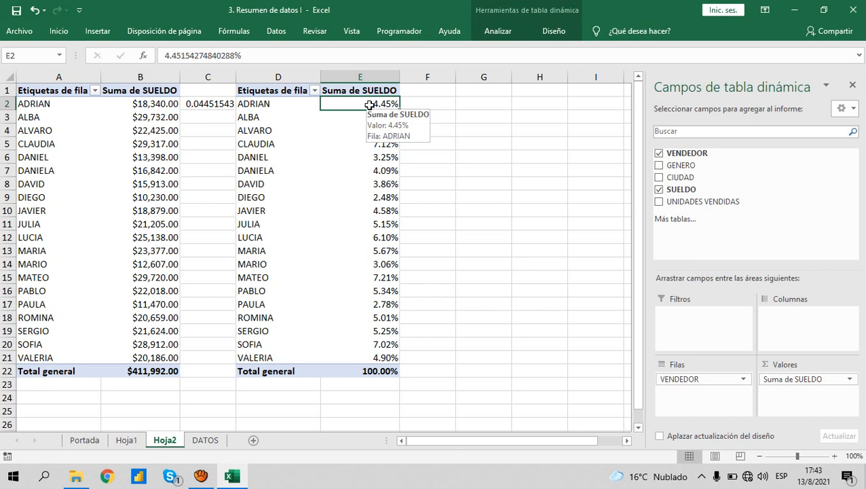
click(217, 103)
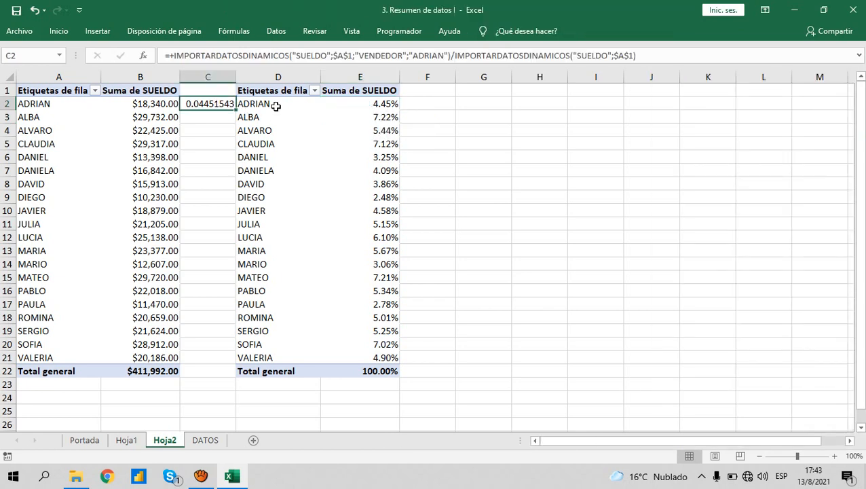
click(282, 105)
click(375, 103)
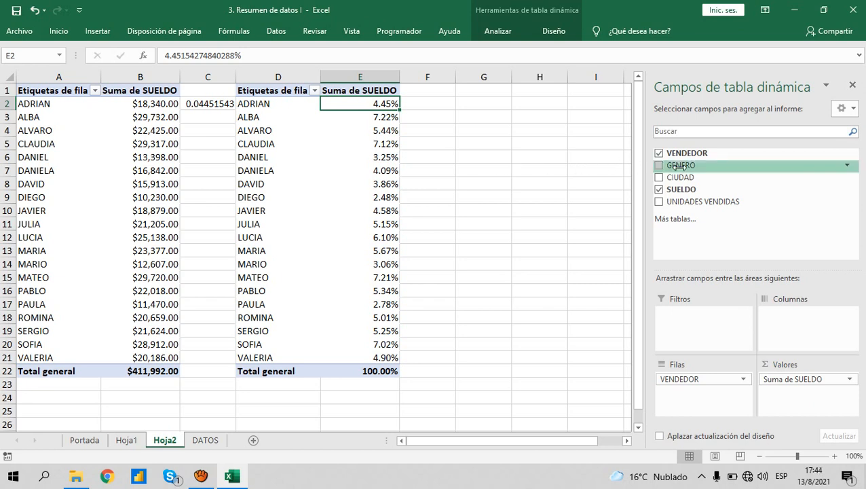
- Add GENERO above VENDEDOR in the rows of the percentage pivot table and review the H and M shares
drag(681, 168, 682, 382)
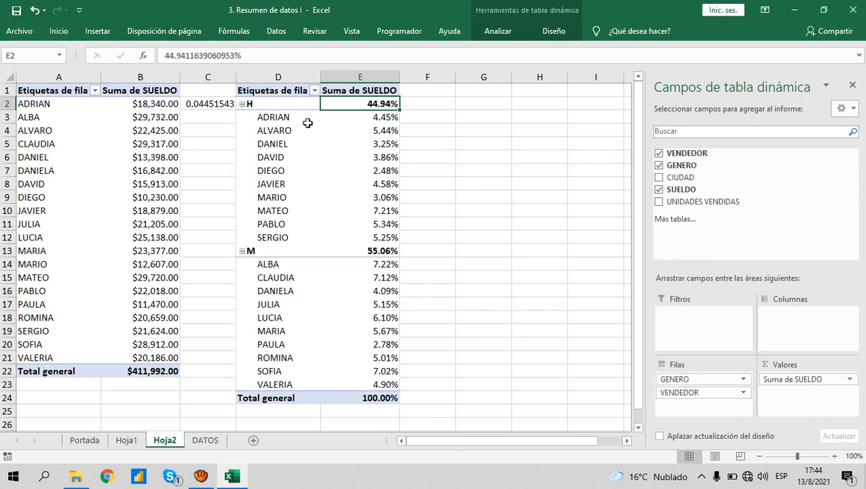
click(250, 104)
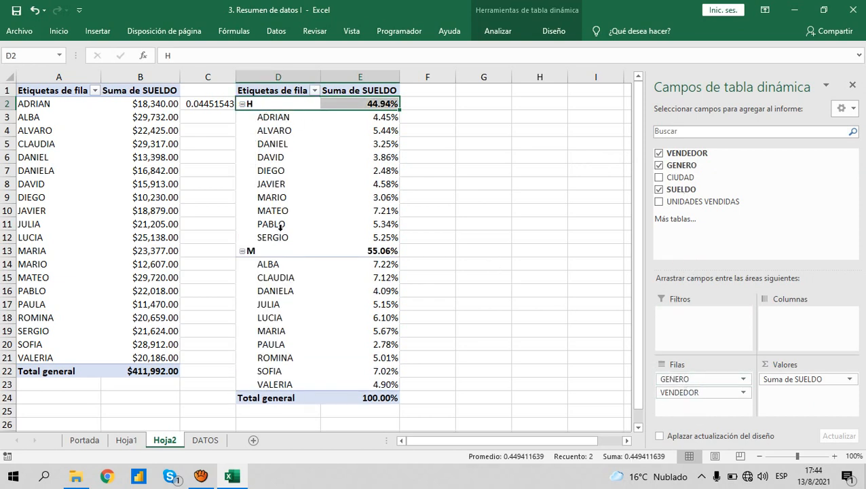
click(251, 250)
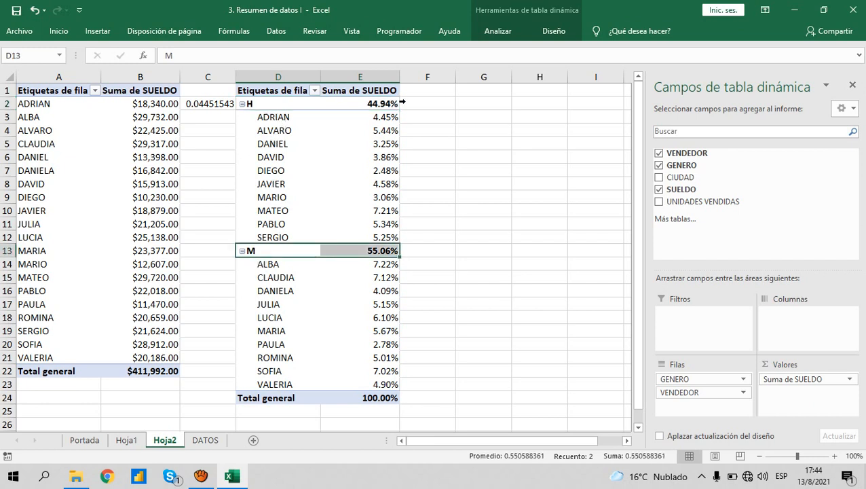
click(377, 103)
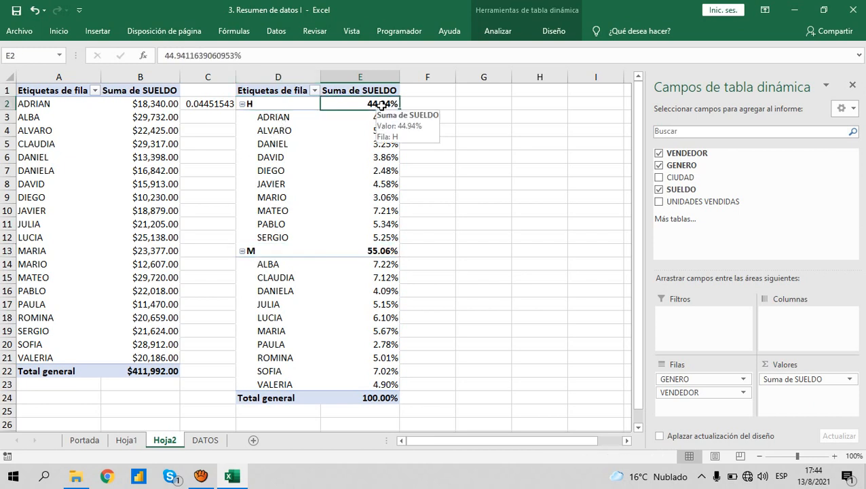
click(150, 371)
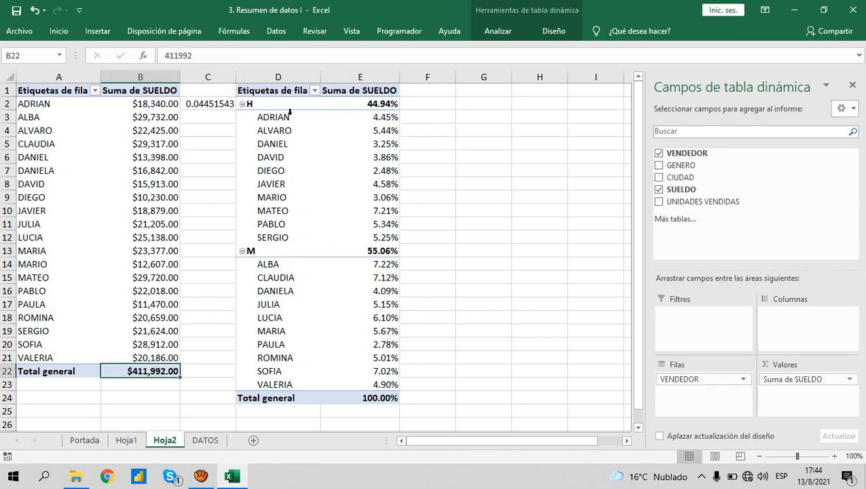
drag(288, 111, 378, 238)
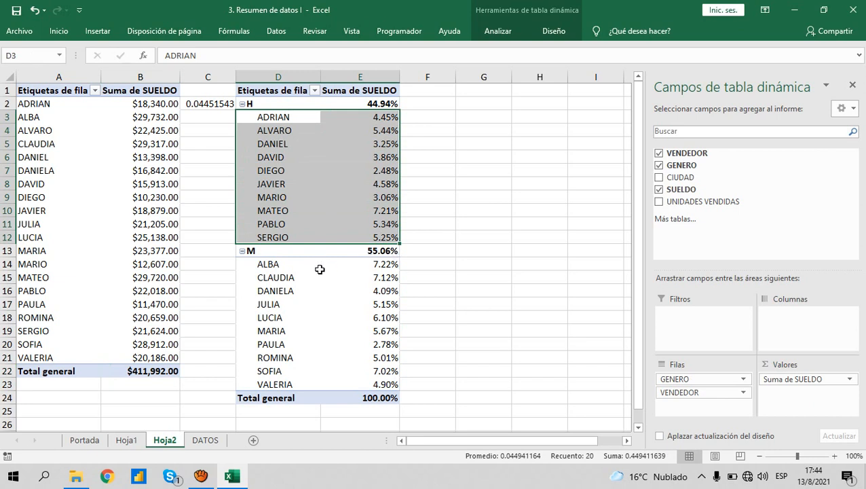
- Examine the sellers' percentages under H and M in the percentage pivot table against the gender subtotals and the grand total
click(373, 251)
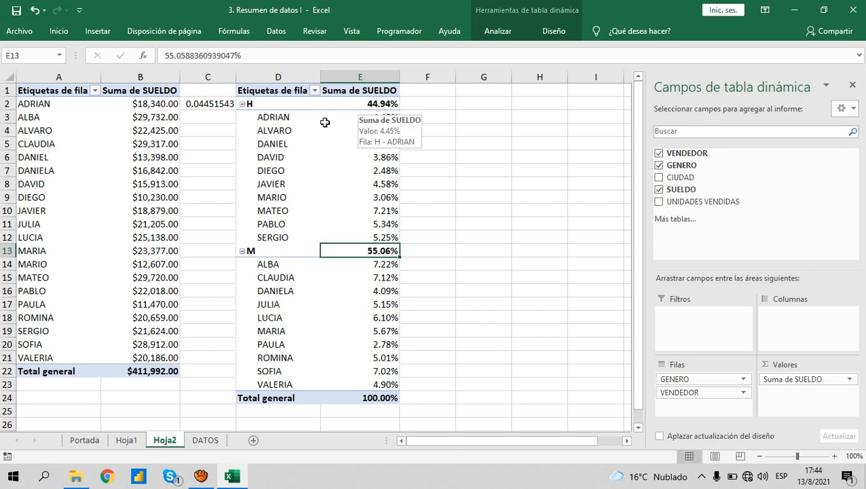
click(264, 116)
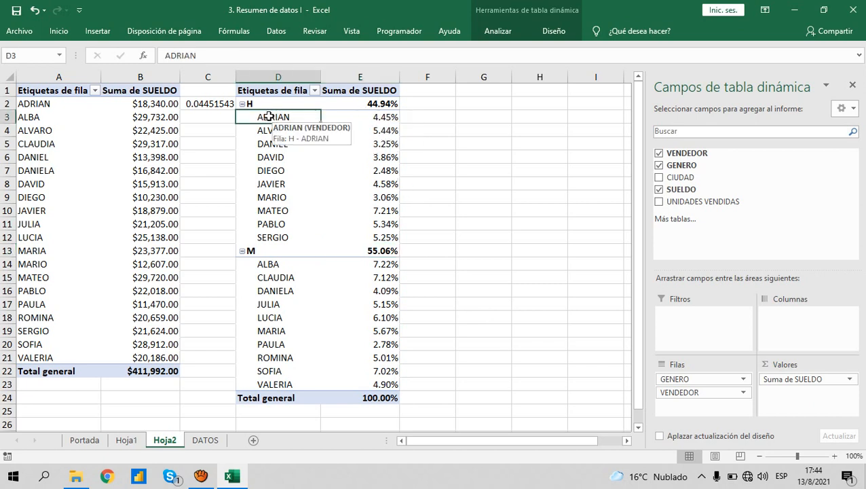
drag(307, 117, 356, 116)
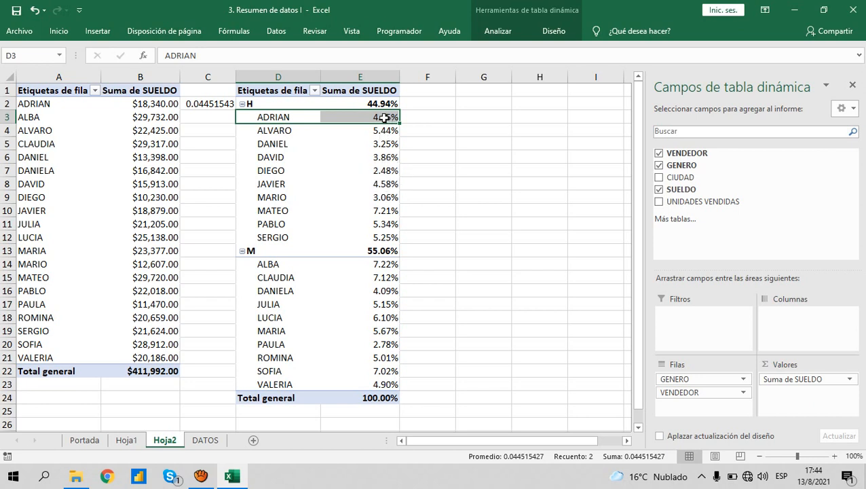
drag(385, 117, 375, 211)
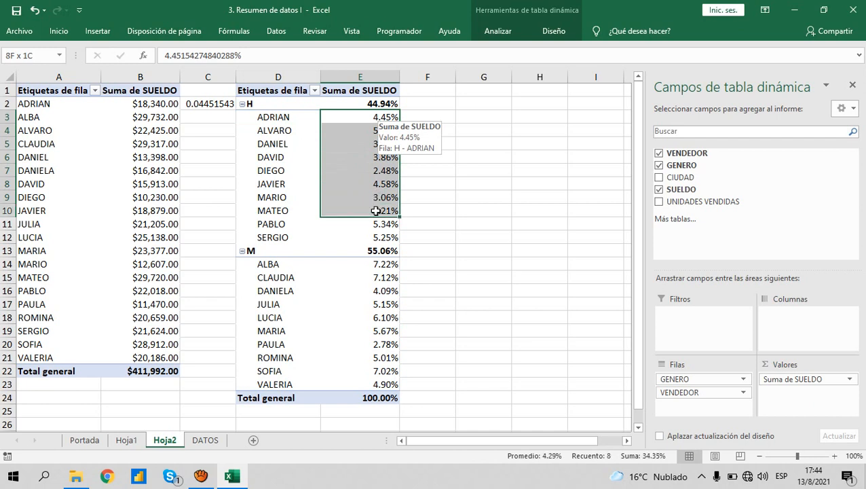
click(375, 210)
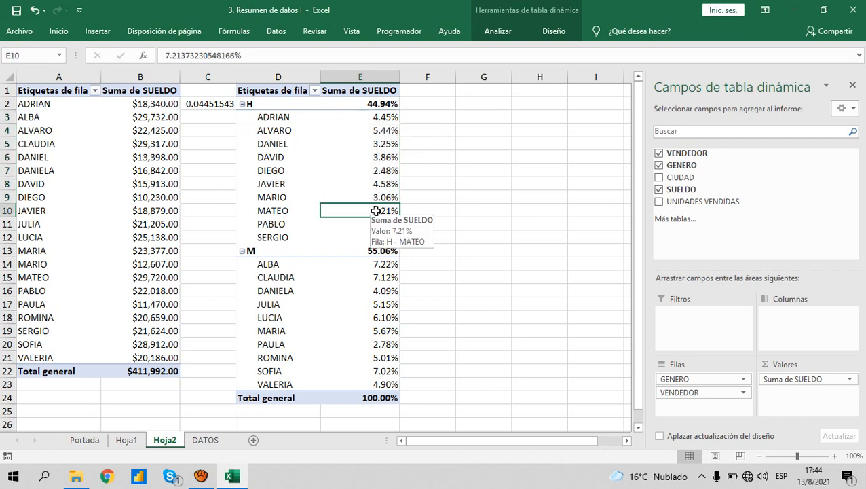
click(381, 398)
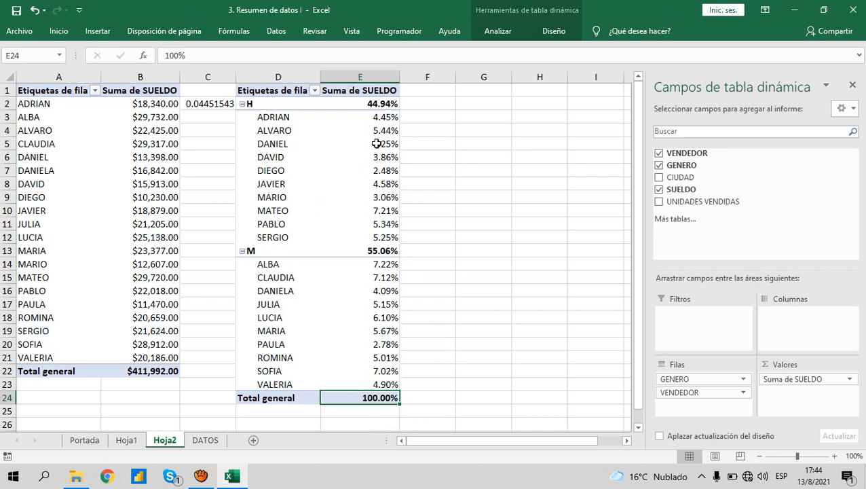
click(377, 119)
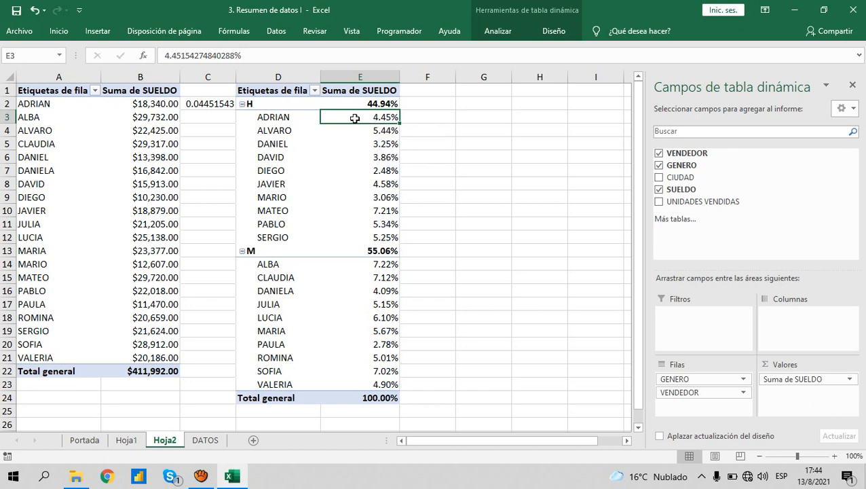
click(282, 117)
mouse_move(360, 128)
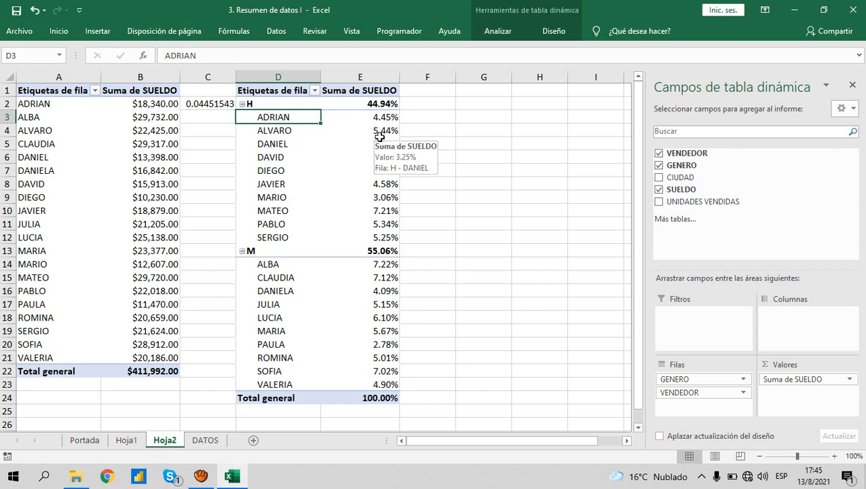
- Show the SUELDO values as % del total principal with GENERO as base field and review the sellers' shares within H and M
click(374, 132)
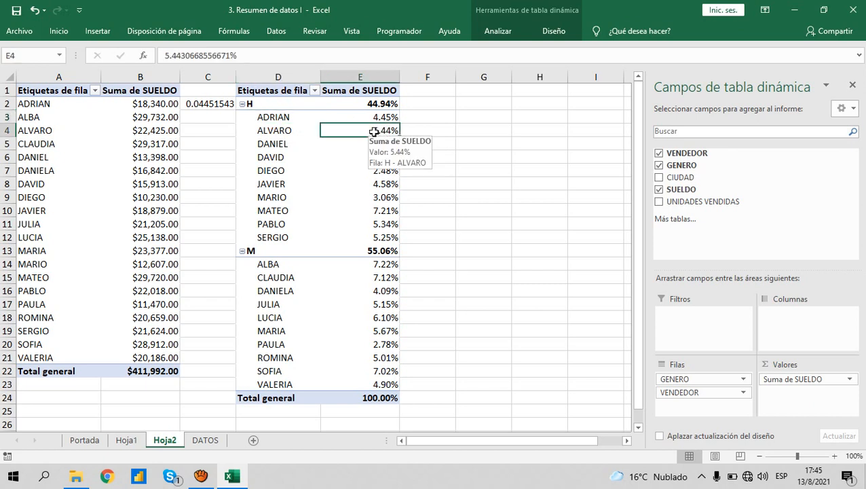
right_click(374, 132)
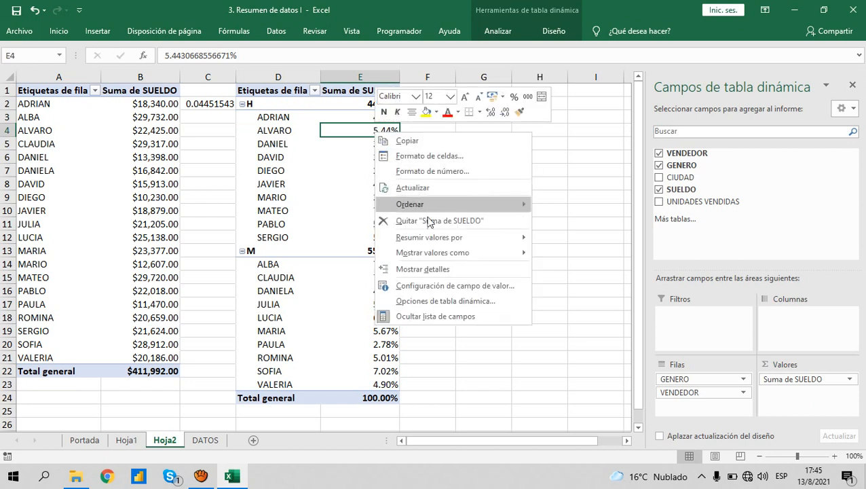
mouse_move(446, 259)
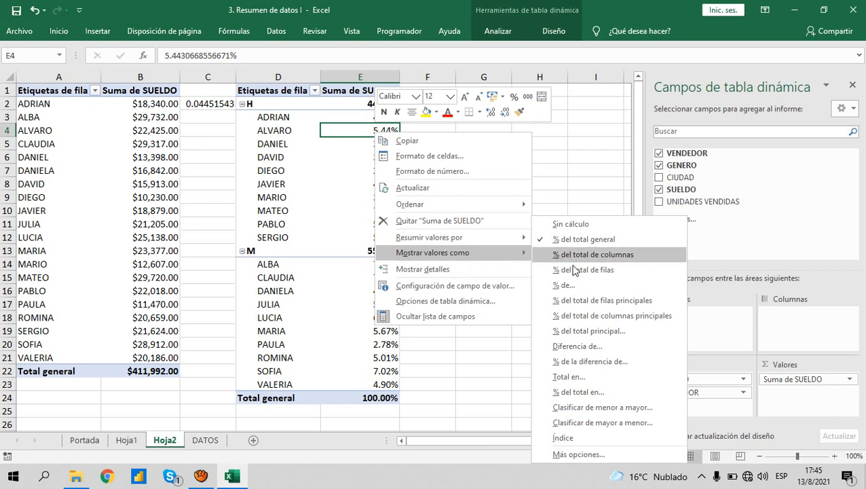
click(582, 334)
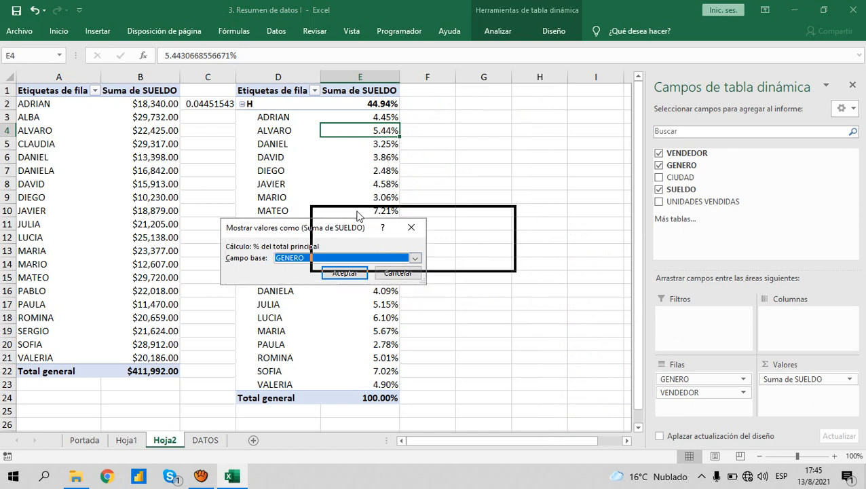
drag(358, 216, 402, 211)
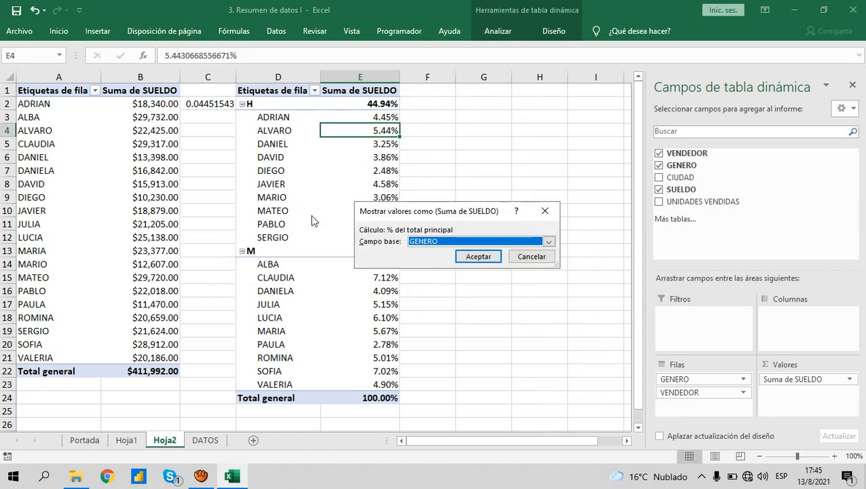
click(480, 259)
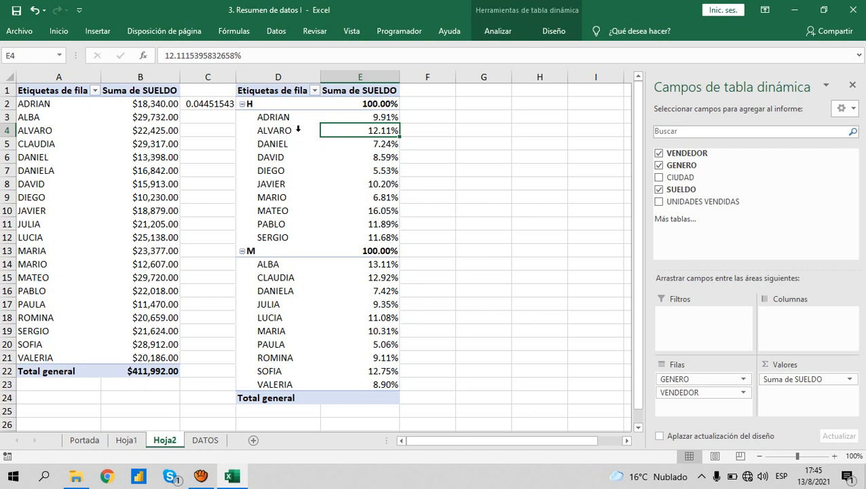
click(249, 103)
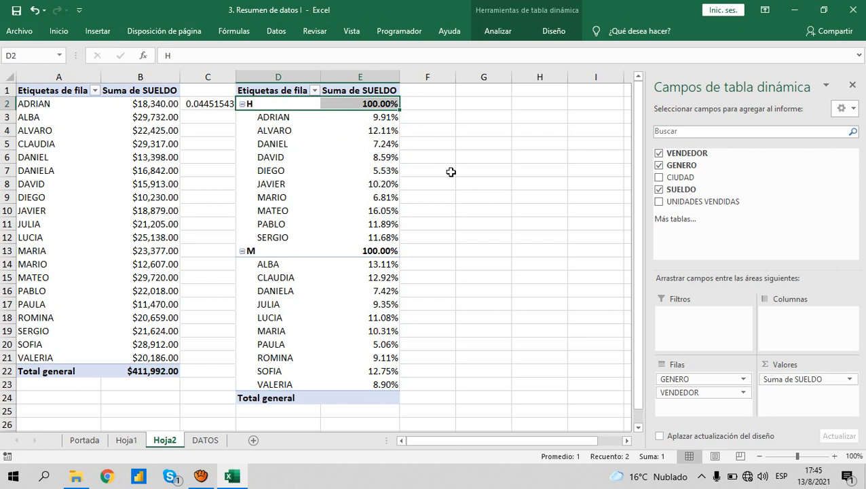
click(381, 130)
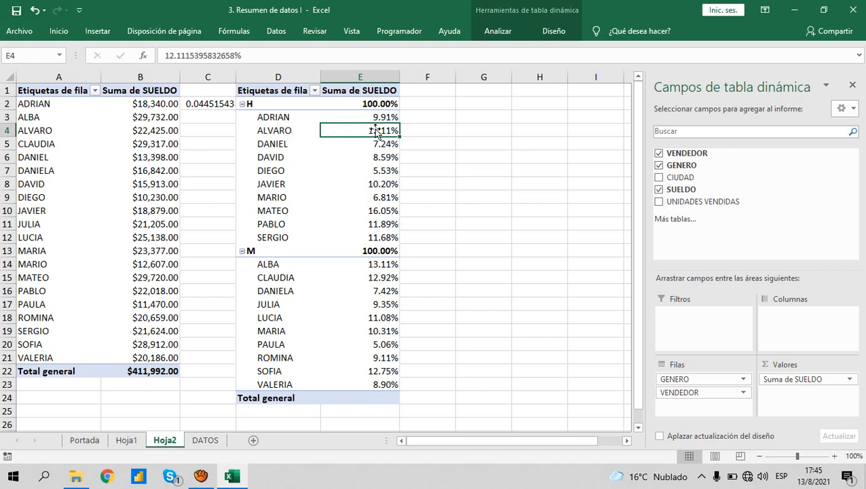
drag(285, 132, 354, 132)
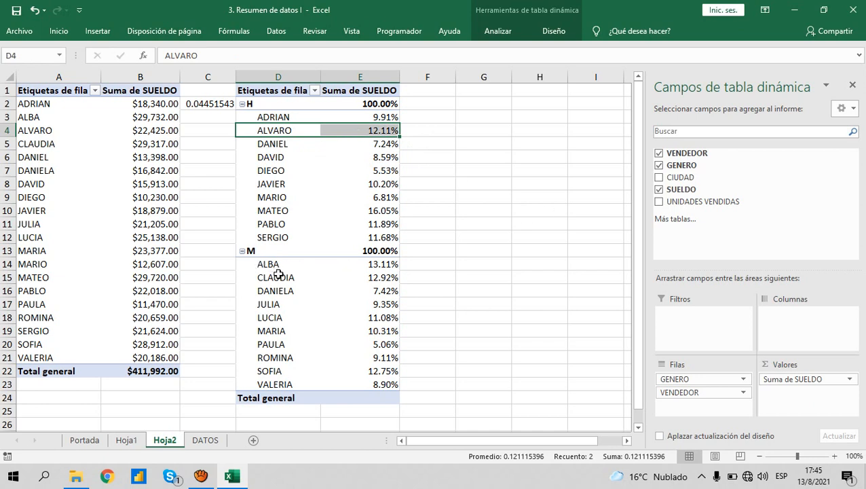
drag(281, 265, 367, 378)
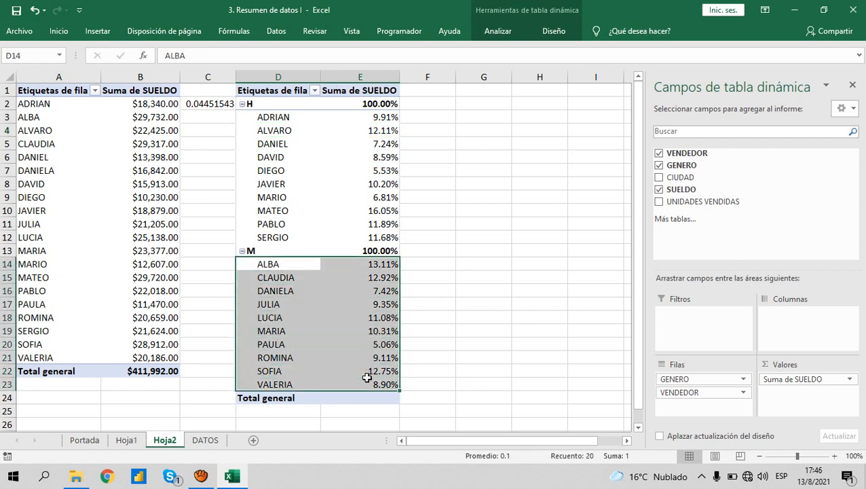
click(460, 280)
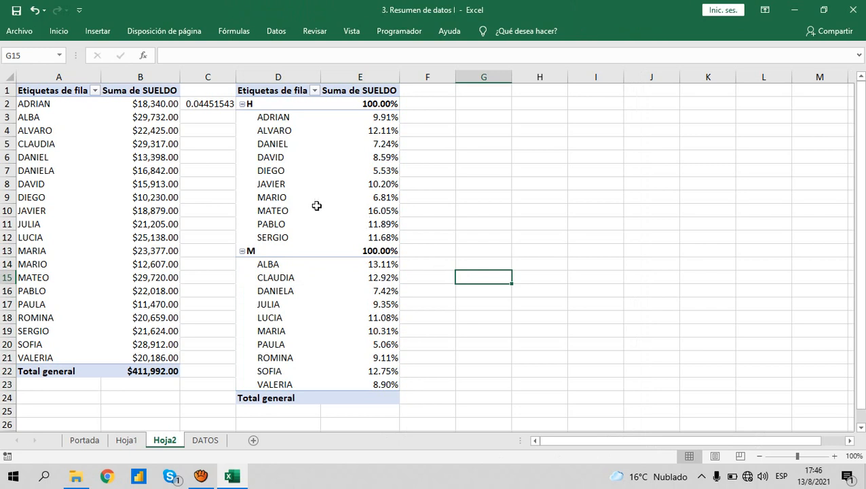
- Copy the VENDEDOR salary pivot table in A1:B22 and paste it at cell A1 of a new sheet
drag(51, 90, 138, 365)
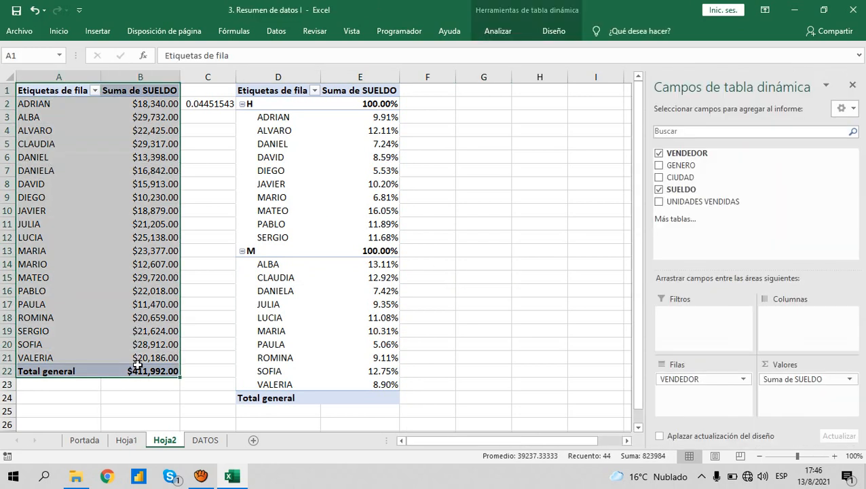
key(ctrl+c)
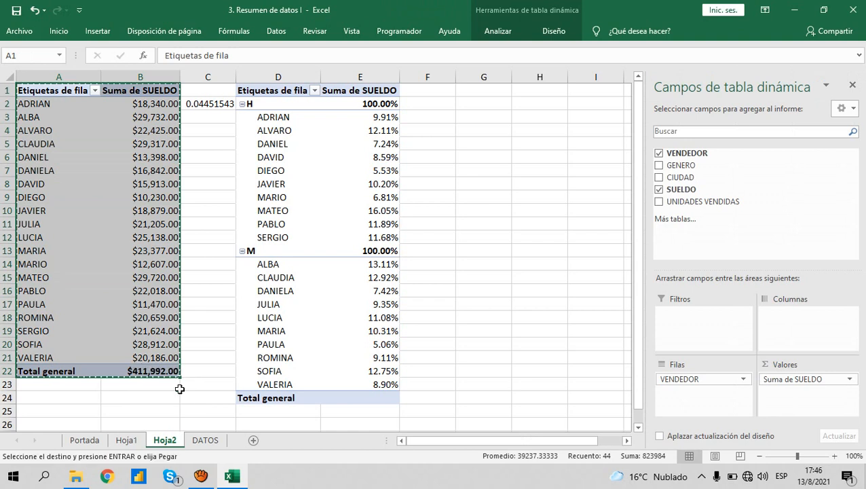
click(199, 412)
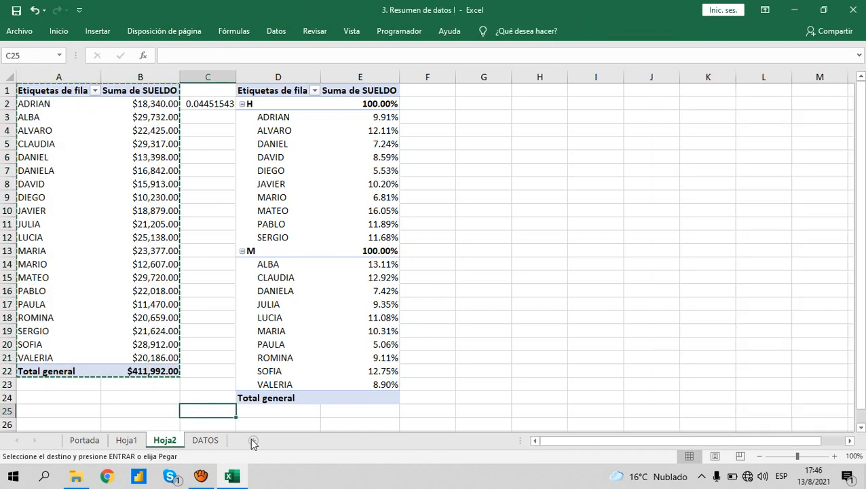
click(253, 442)
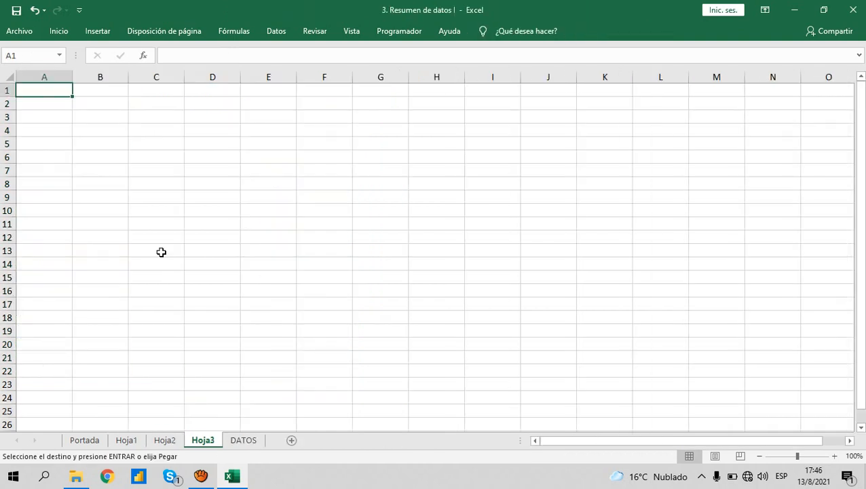
key(ctrl+v)
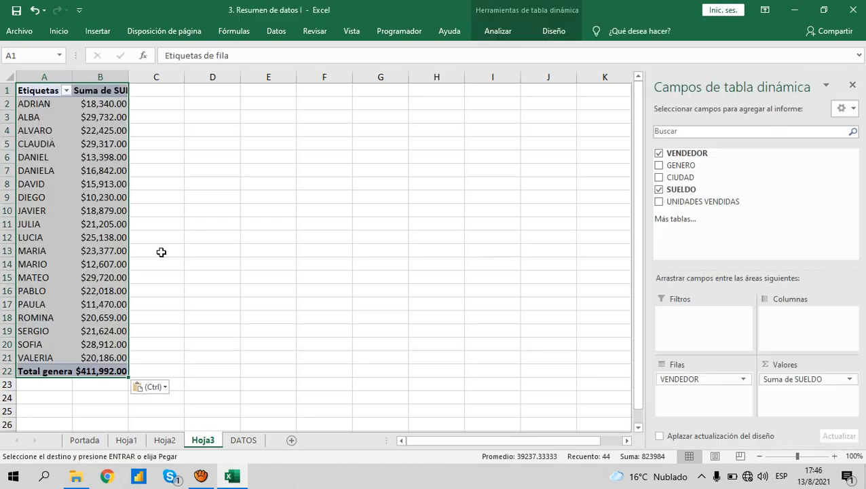
- Replace VENDEDOR with GENERO in the rows of the pasted pivot table and review the H and M salary totals
click(96, 186)
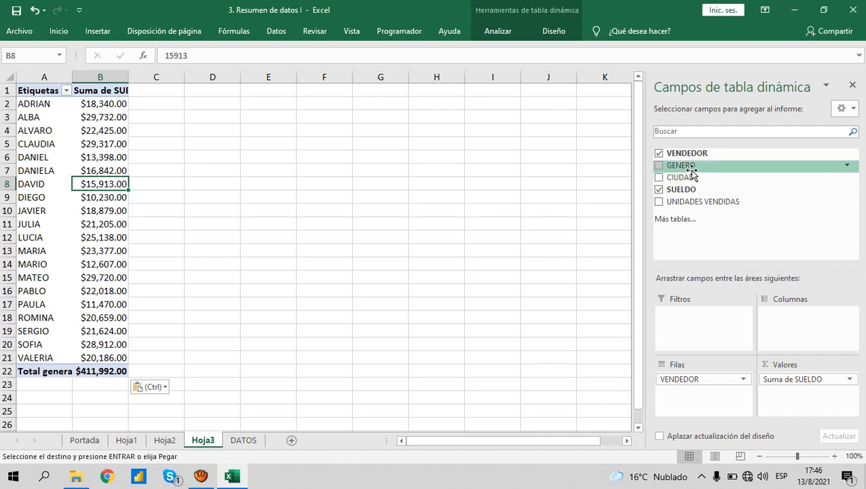
drag(687, 165, 689, 183)
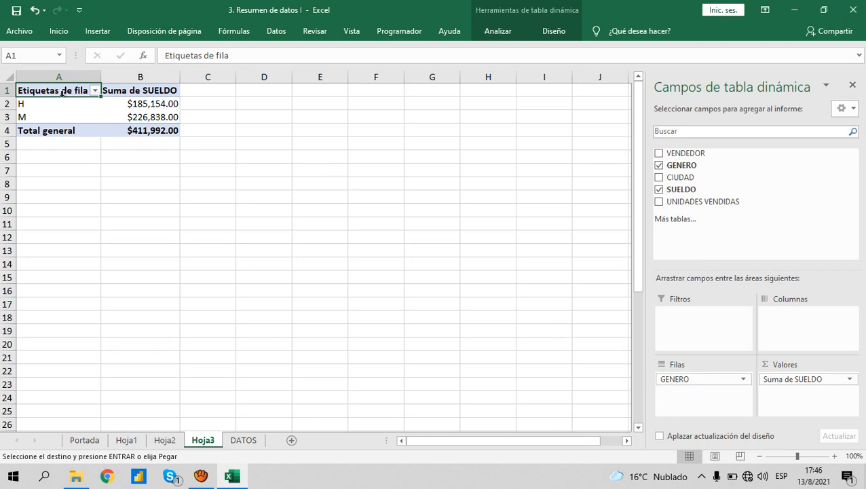
mouse_move(53, 92)
mouse_down()
mouse_move(112, 98)
mouse_move(120, 126)
mouse_up()
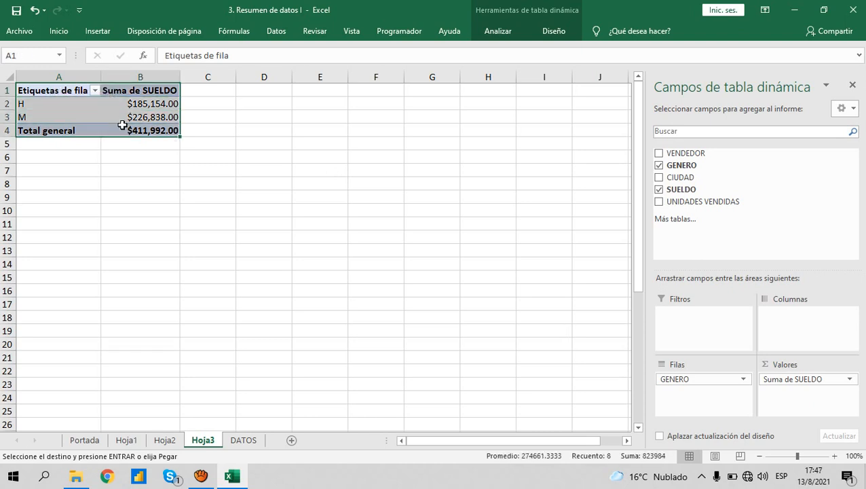
click(24, 105)
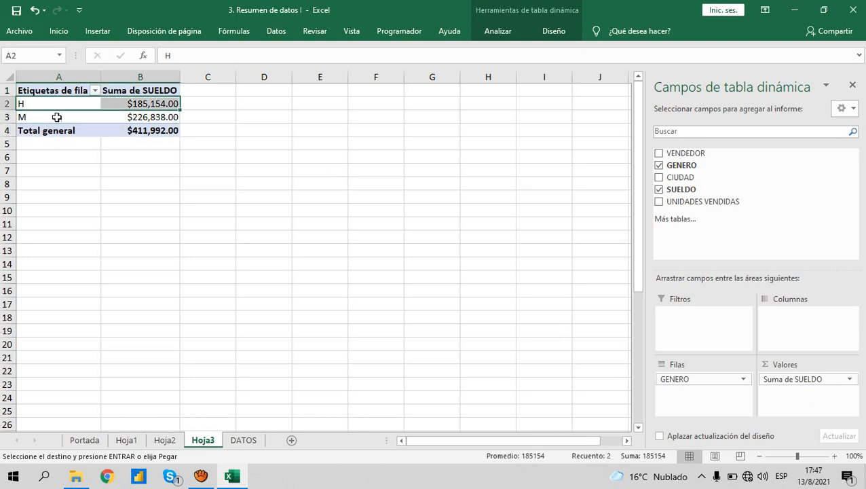
click(22, 117)
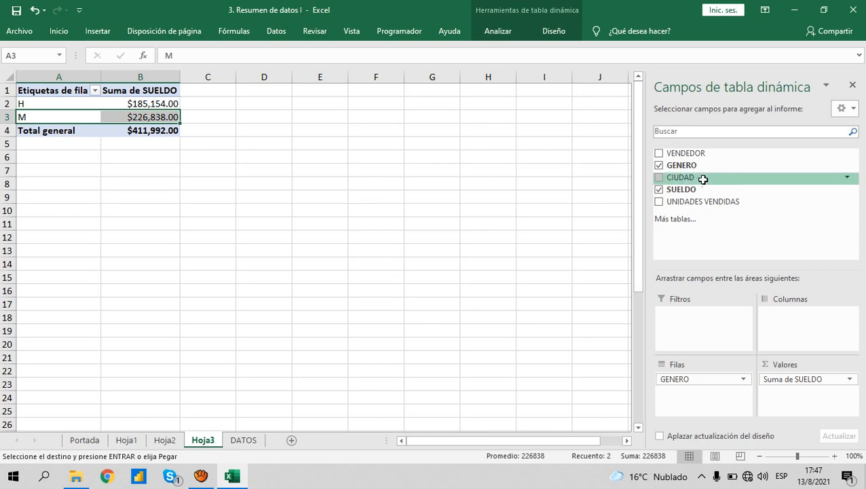
- Add CIUDAD below GENERO in the pivot table's rows and review the city salaries within H and M
mouse_move(692, 178)
mouse_down()
mouse_move(700, 319)
mouse_move(678, 397)
mouse_up()
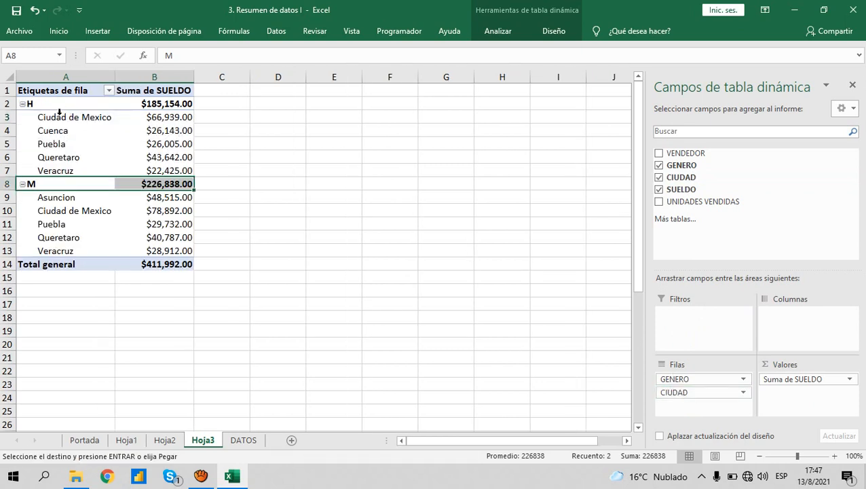
drag(56, 117, 164, 167)
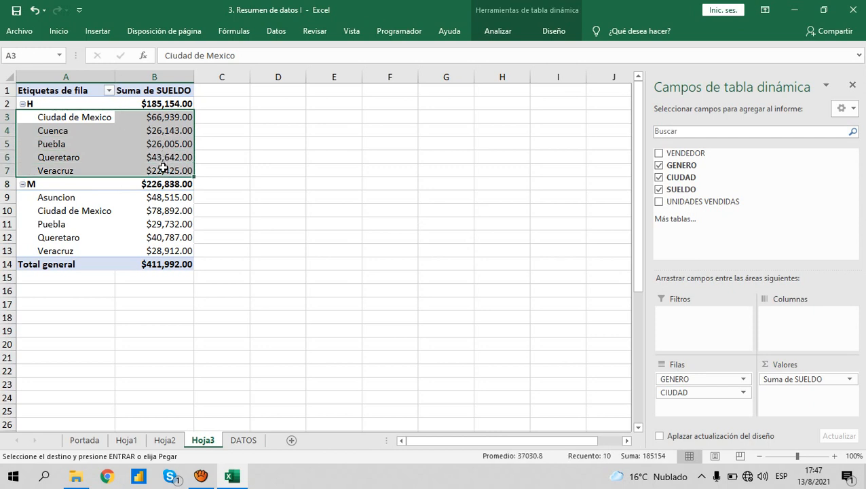
click(160, 118)
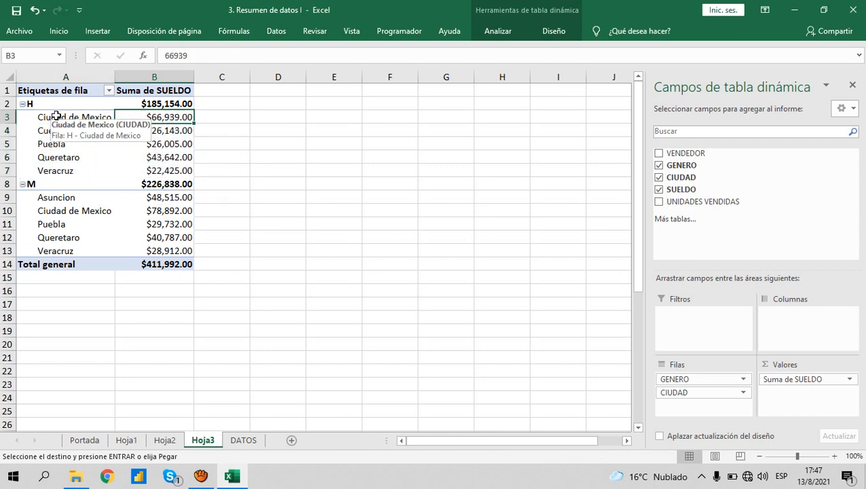
mouse_move(57, 117)
mouse_down()
mouse_move(155, 150)
mouse_move(155, 171)
mouse_up()
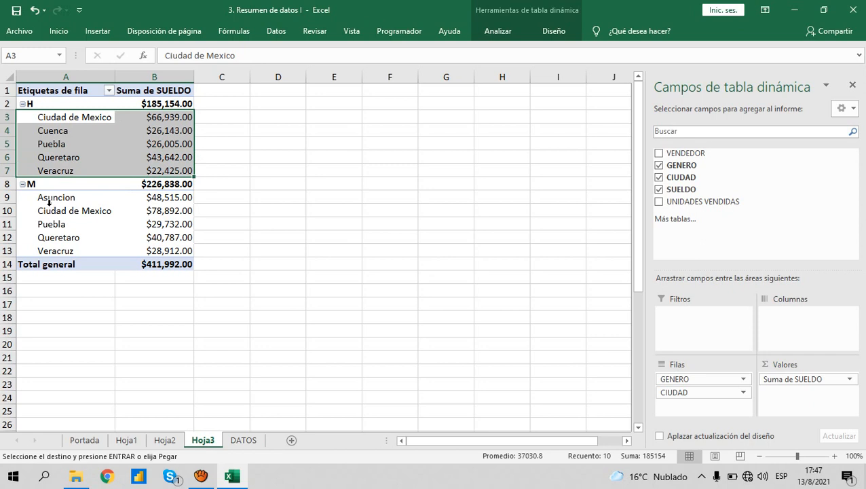
drag(42, 195, 163, 244)
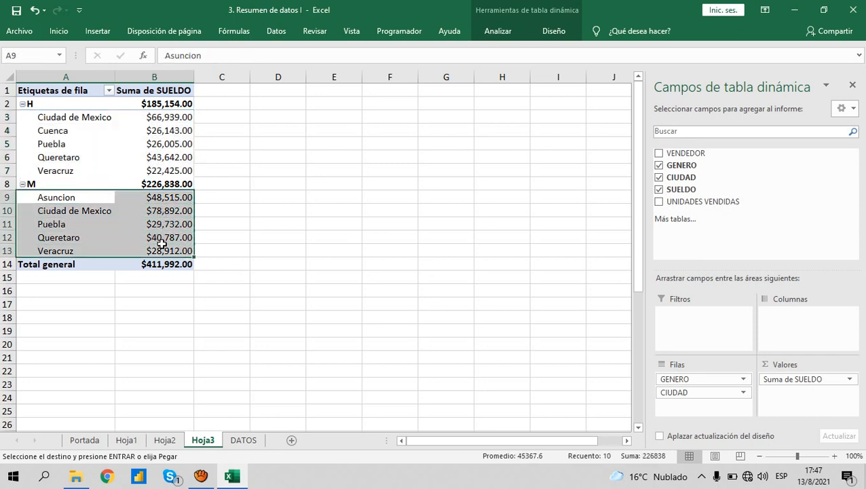
click(231, 208)
click(131, 175)
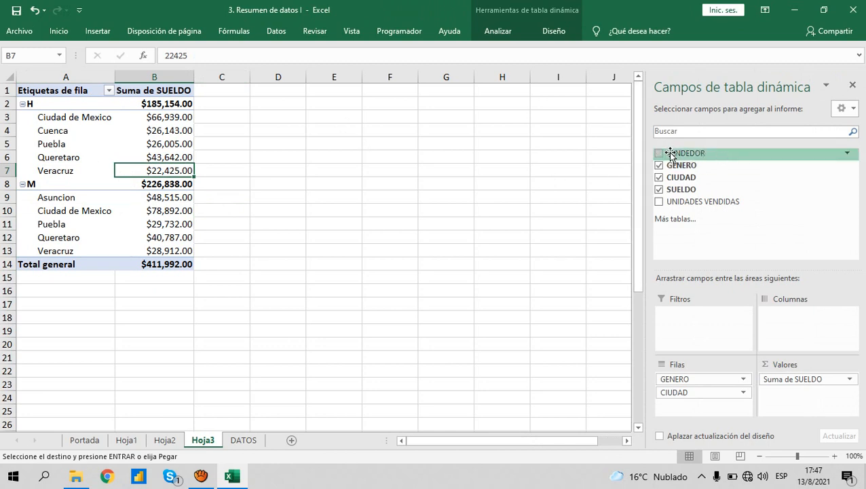
- Add VENDEDOR below CIUDAD in the pivot table's rows and review the sellers listed under each city within H and M
drag(670, 153, 686, 411)
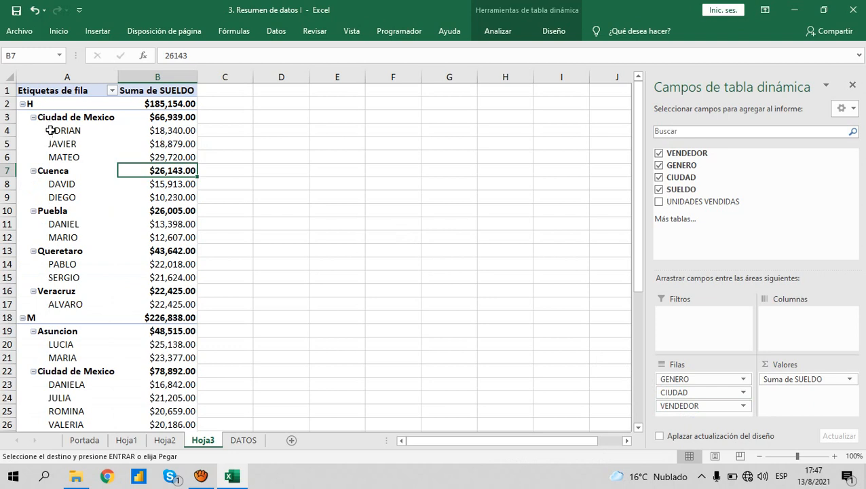
drag(51, 130, 60, 151)
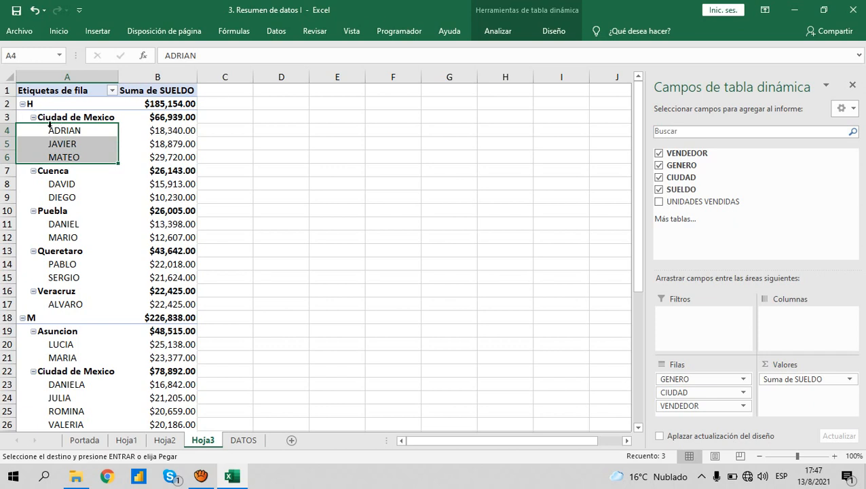
click(50, 120)
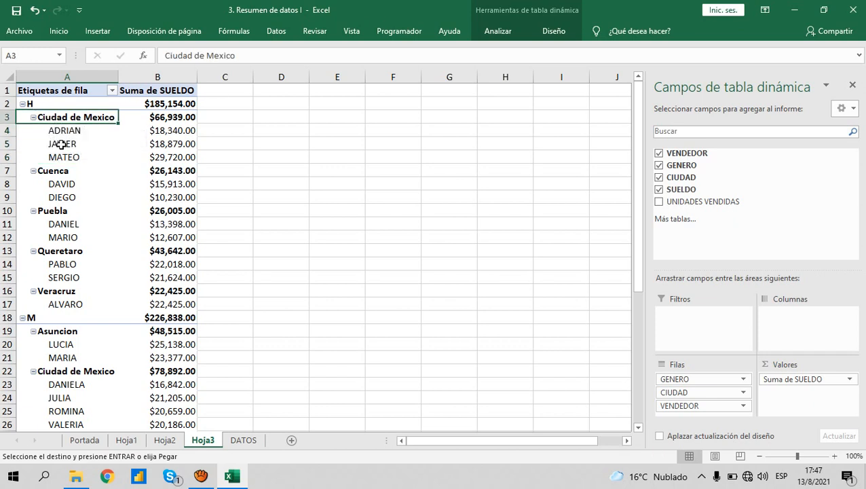
click(61, 143)
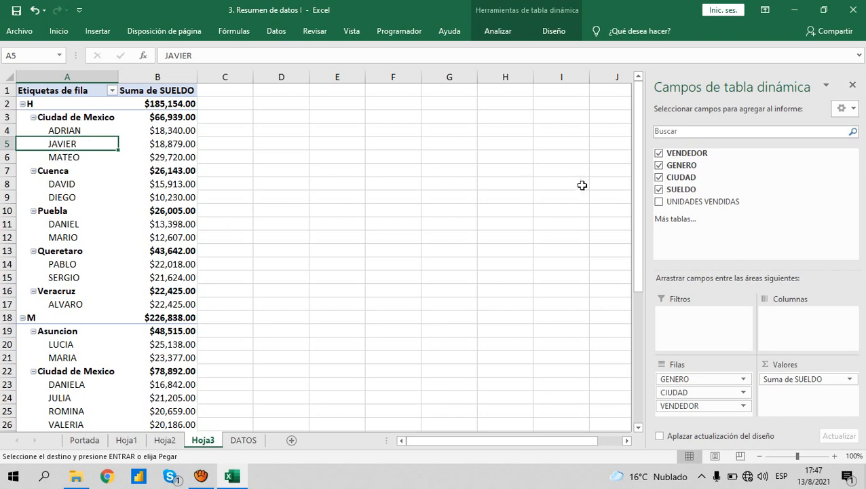
drag(638, 120, 634, 200)
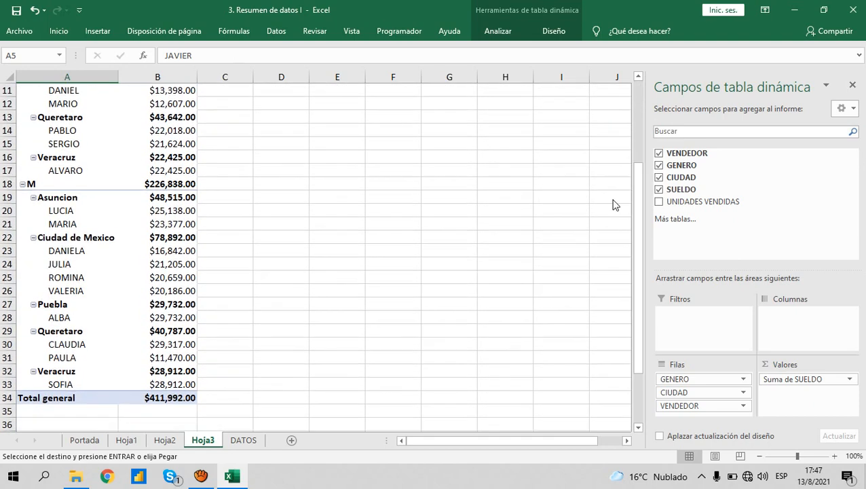
click(60, 213)
click(61, 198)
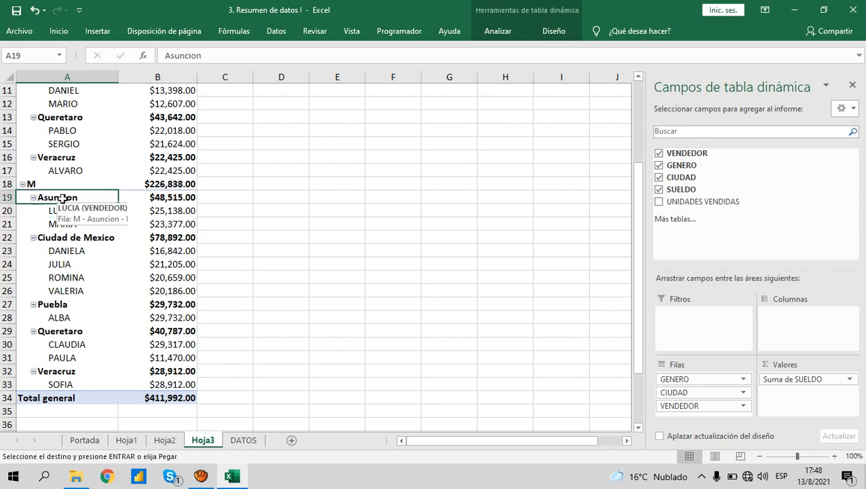
drag(638, 247, 635, 148)
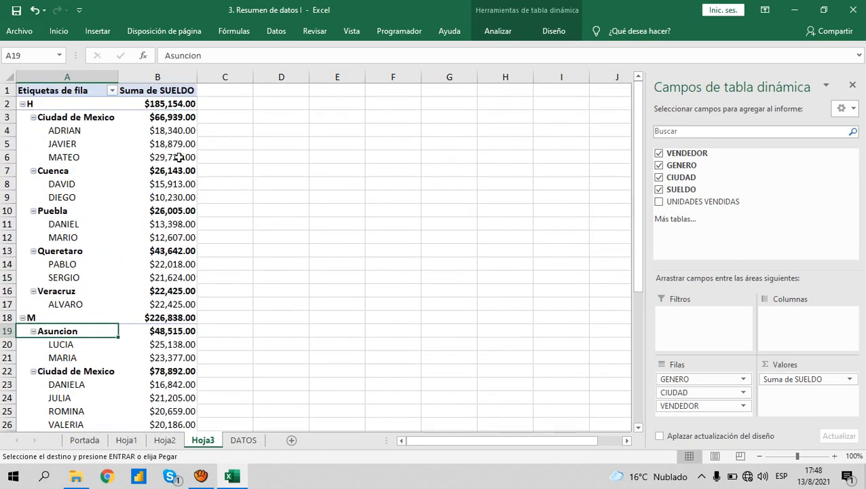
- Collapse the H and M groups of the pivot table and expand both again
click(22, 104)
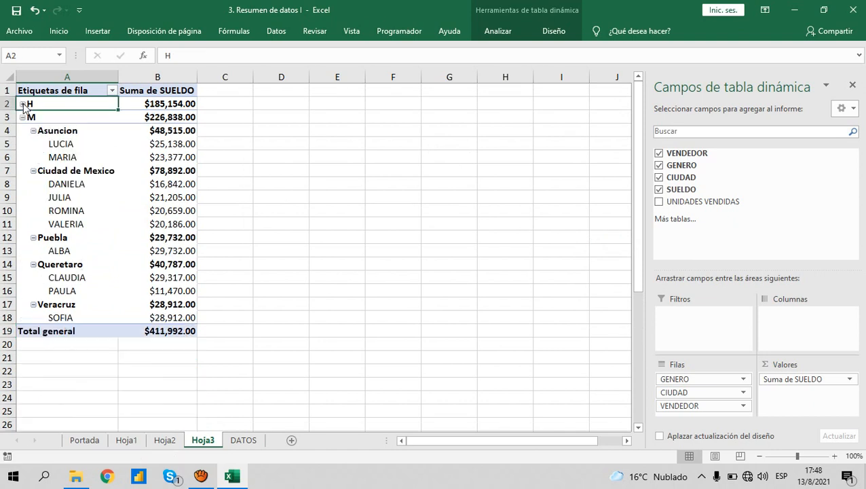
click(23, 117)
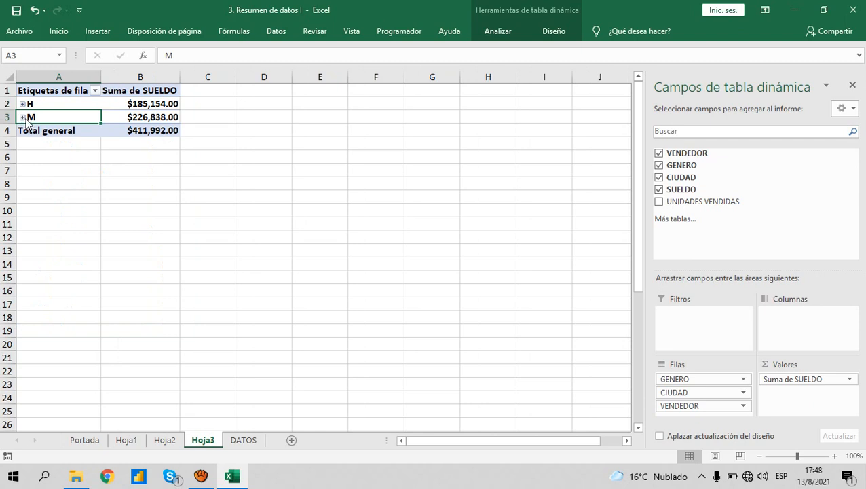
click(22, 117)
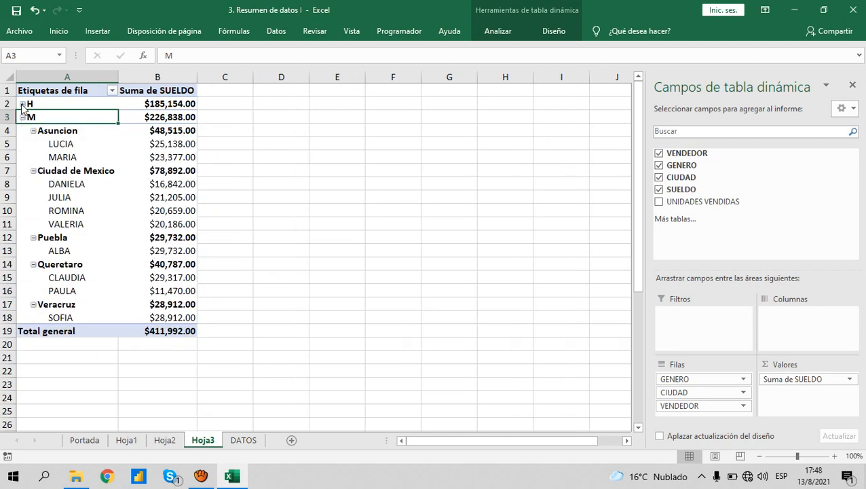
click(23, 103)
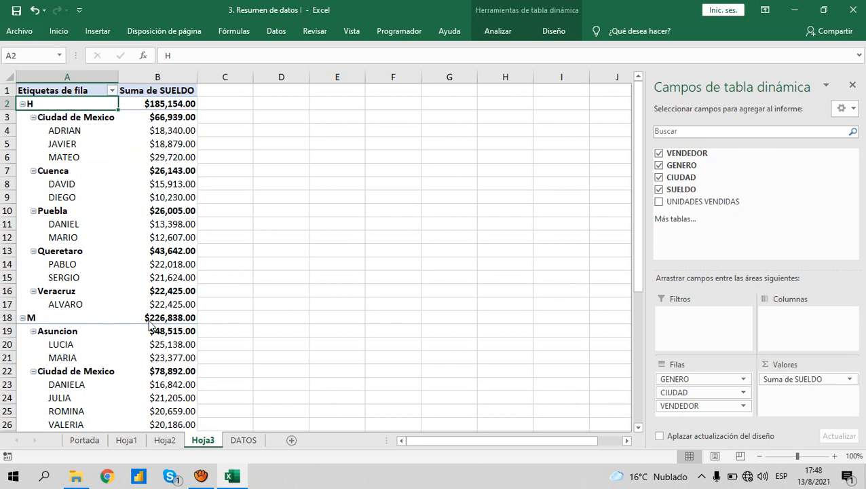
- Sort the GENERO groups of the pivot table from Z to A and review the order of the M and H rows
click(31, 317)
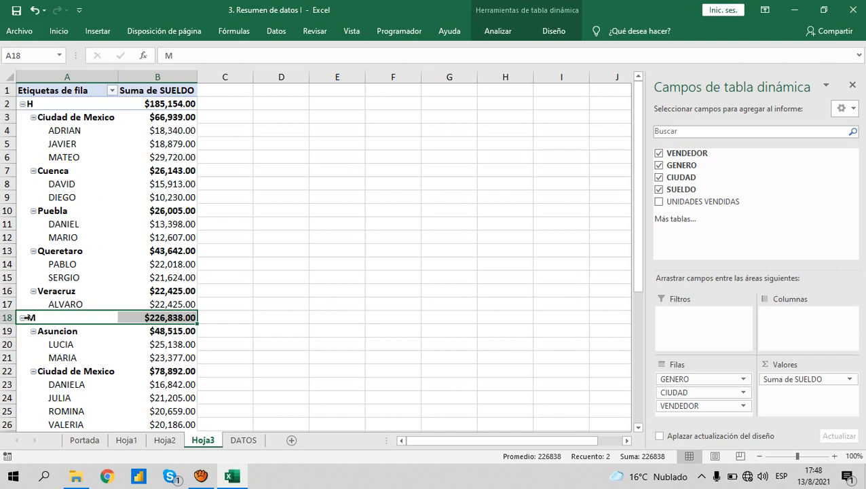
click(31, 103)
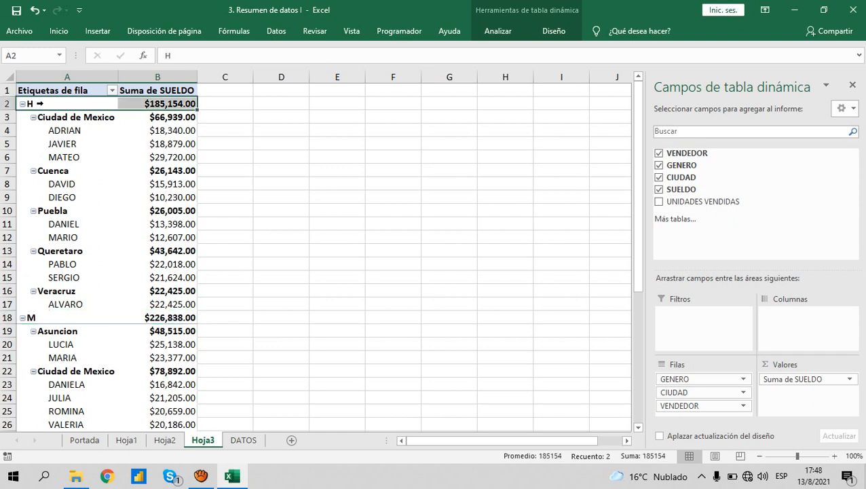
click(50, 103)
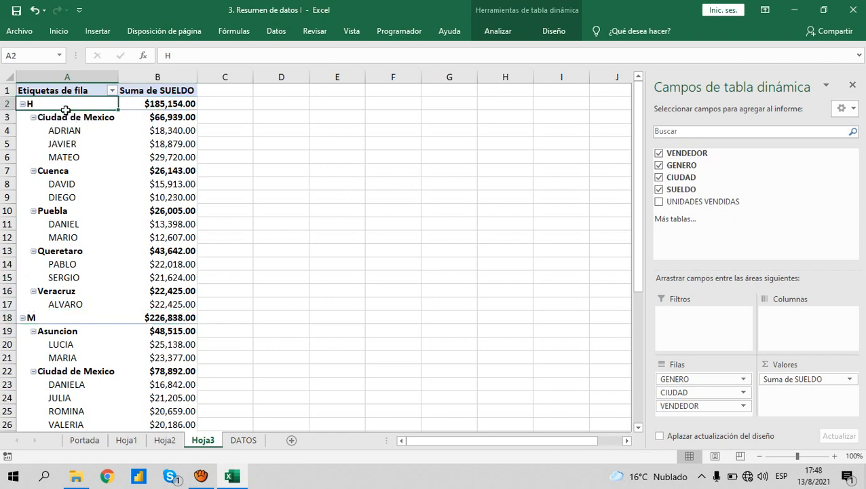
right_click(65, 104)
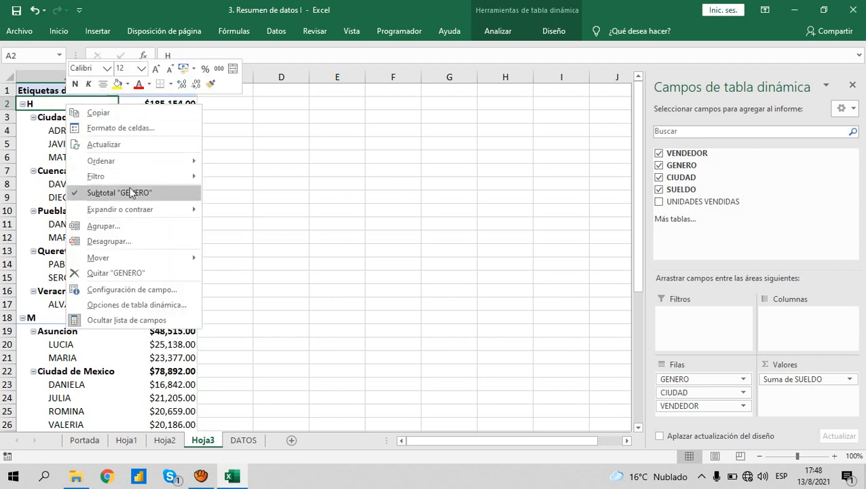
mouse_move(156, 166)
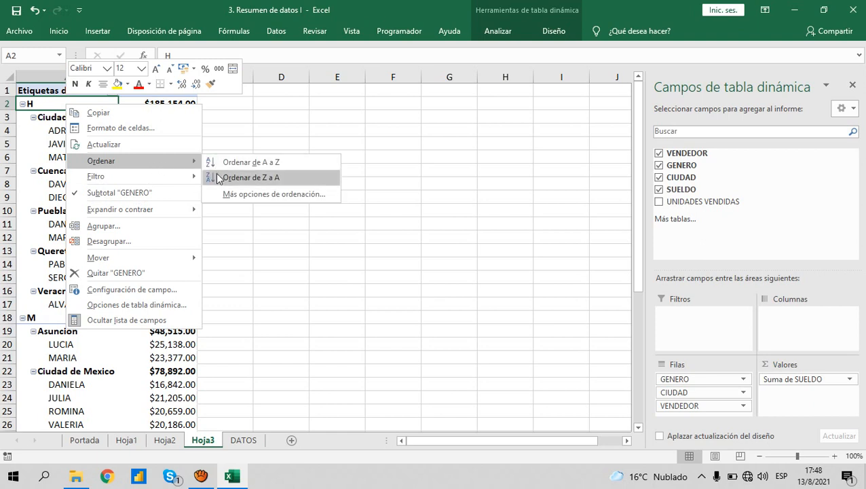
click(218, 179)
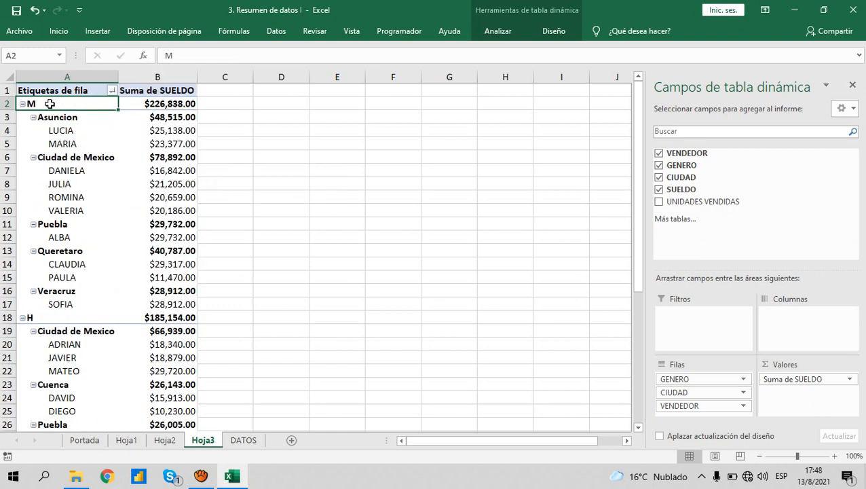
drag(48, 103, 155, 104)
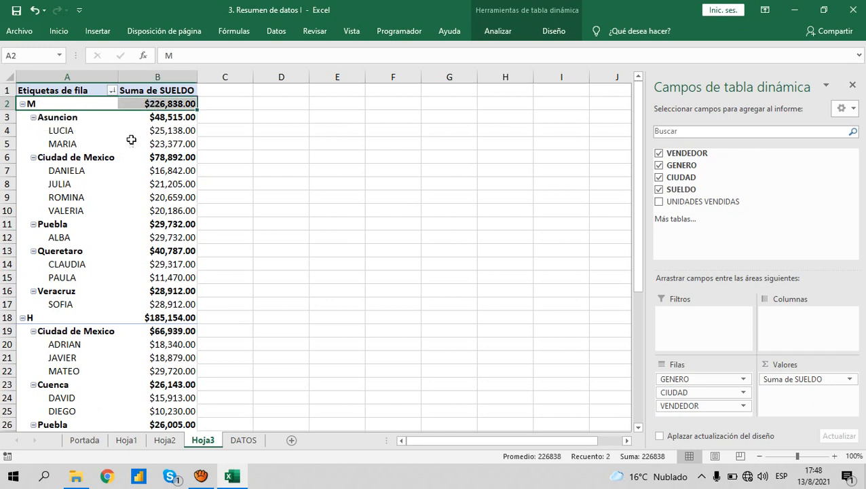
click(25, 318)
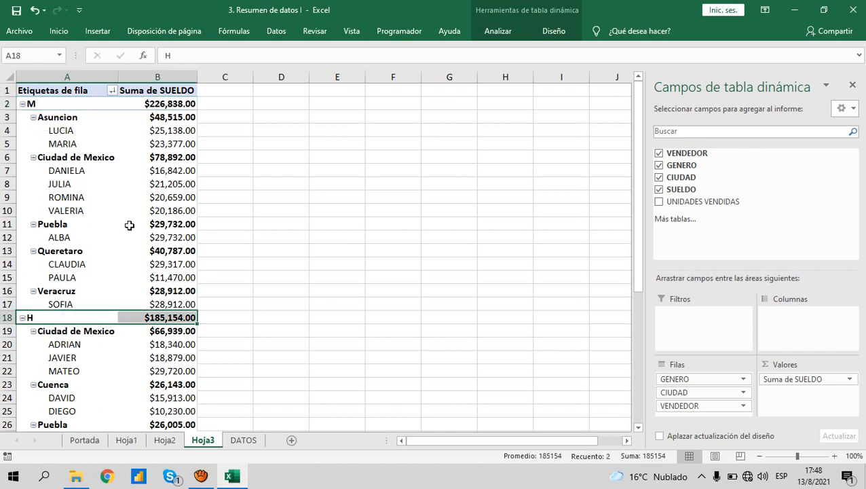
- Sort the CIUDAD level of the pivot table from Z to A within each gender
click(54, 118)
click(332, 176)
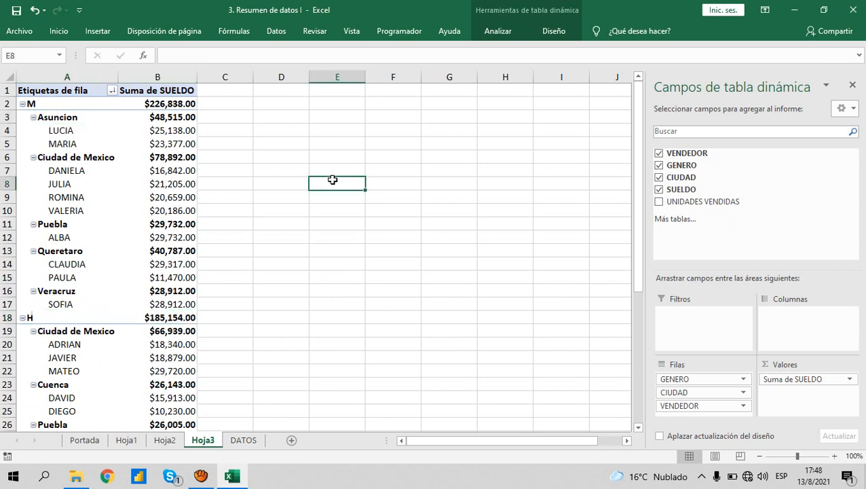
click(60, 117)
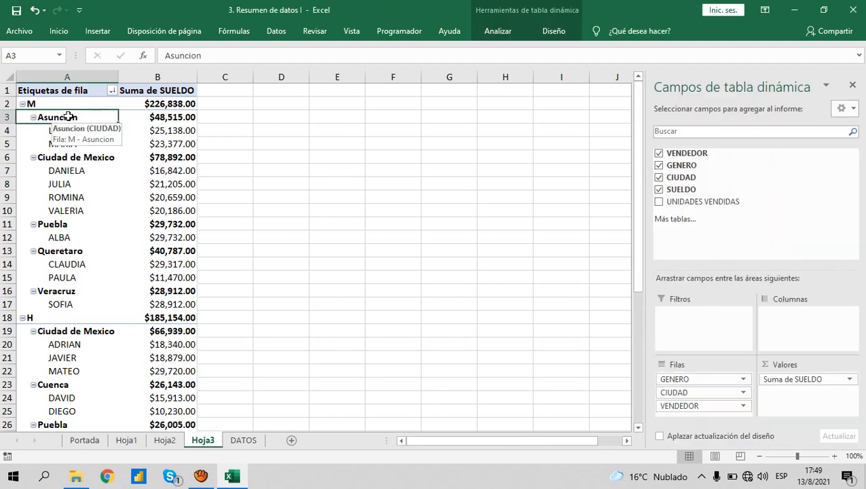
right_click(68, 117)
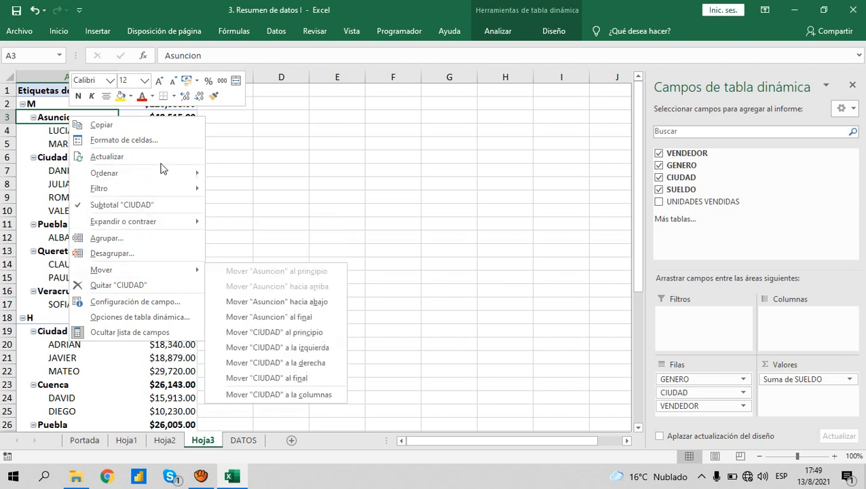
mouse_move(160, 172)
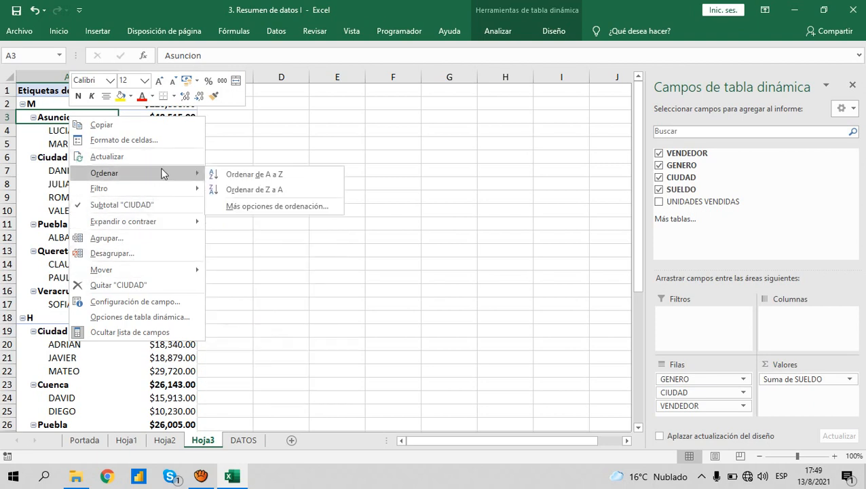
click(245, 192)
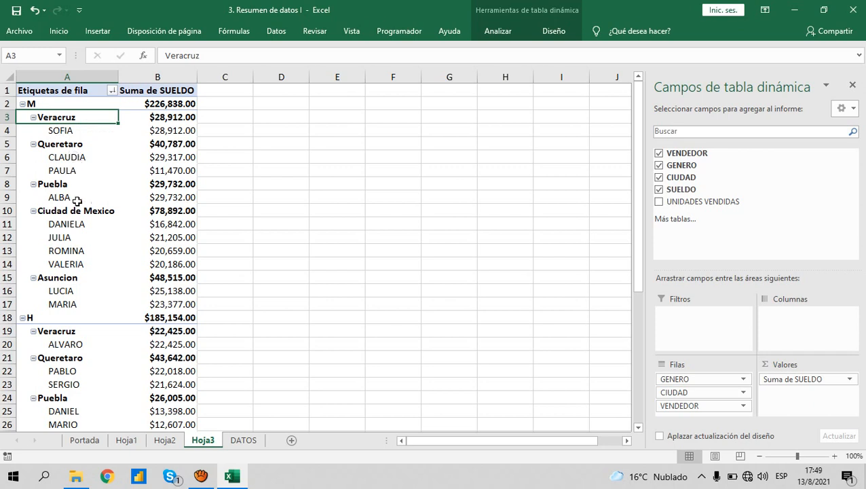
- Sort the VENDEDOR level from Z to A within each city and review the reordered sellers
drag(65, 225, 66, 261)
click(64, 228)
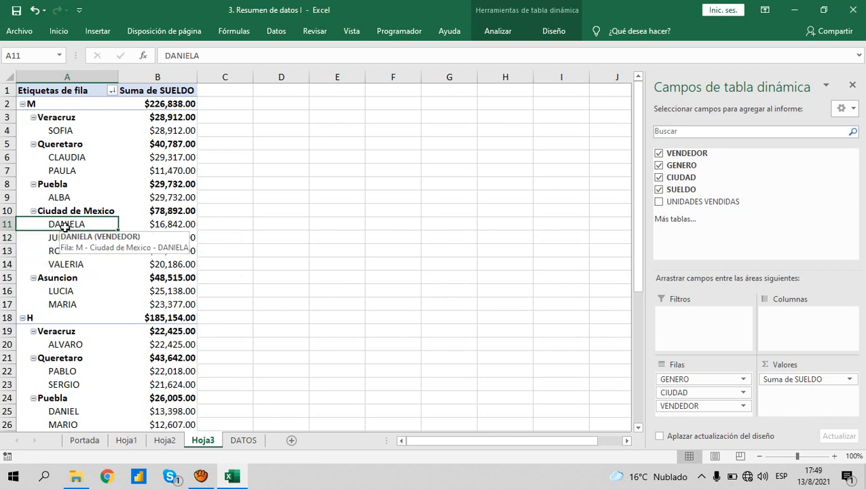
right_click(65, 227)
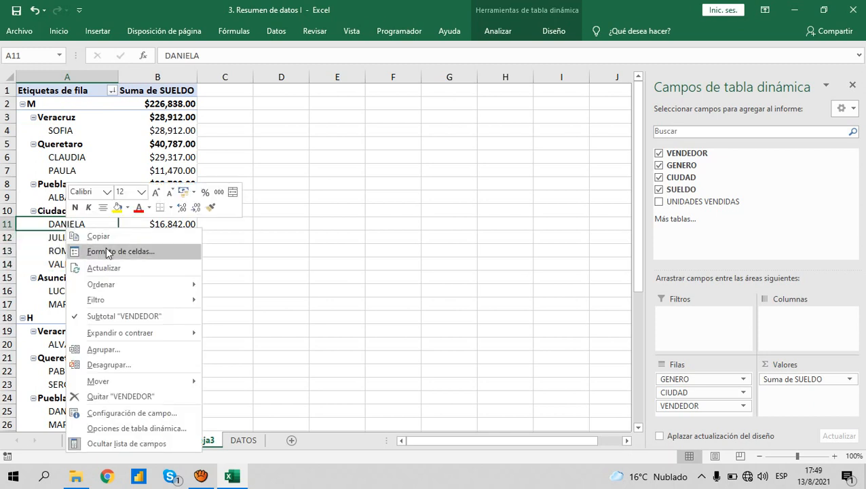
mouse_move(110, 285)
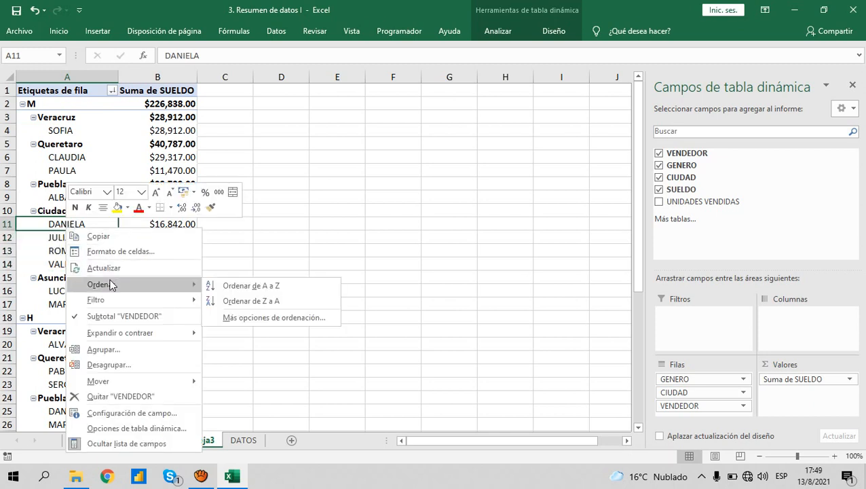
click(216, 302)
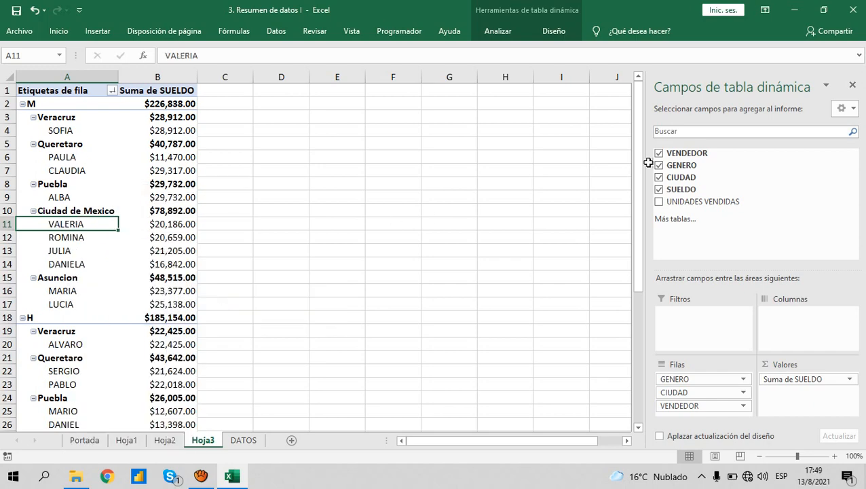
drag(638, 161, 630, 134)
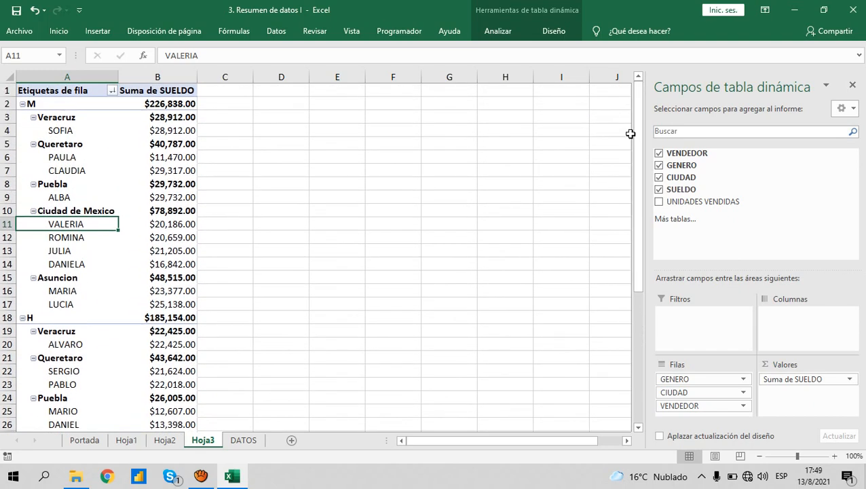